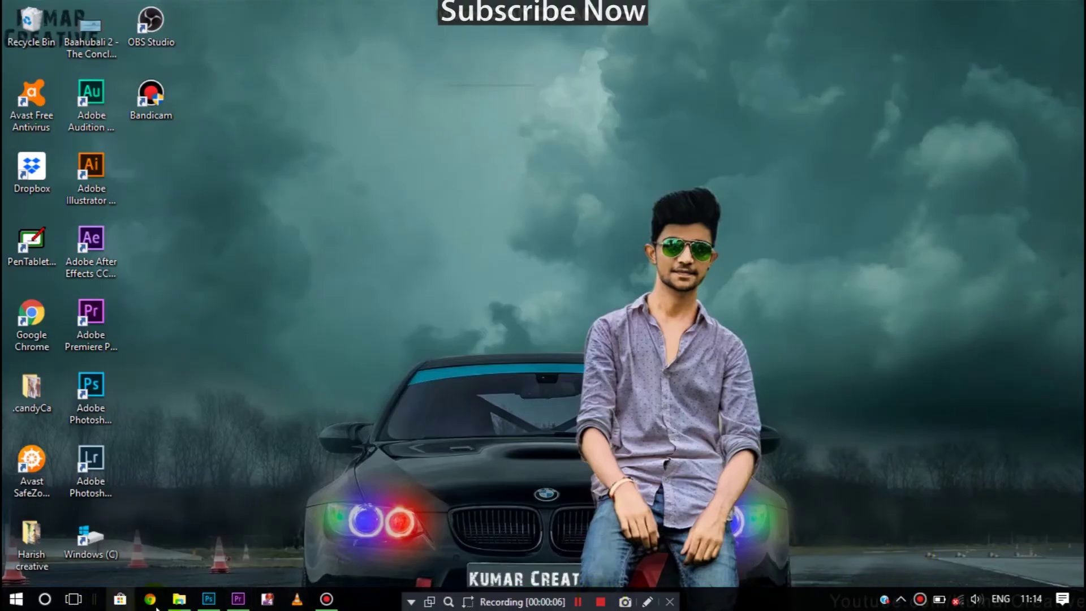
Step: Bring Photoshop forward and launch the Camera Raw Filter on the portrait
{"action": "left_click", "coordinate": [204, 599]}
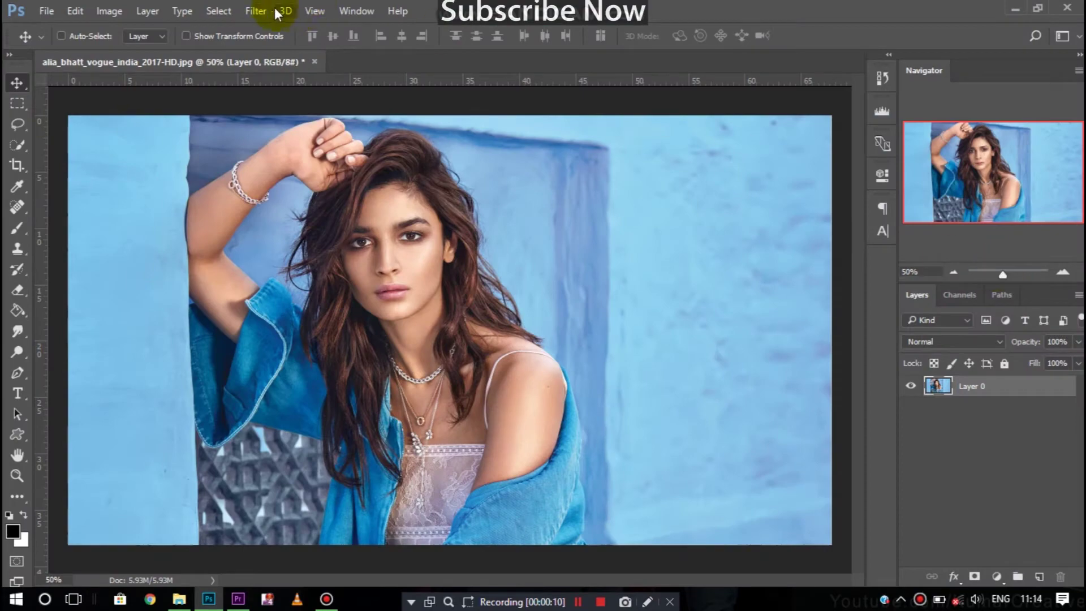
{"action": "left_click", "coordinate": [256, 11]}
{"action": "left_click", "coordinate": [294, 102]}
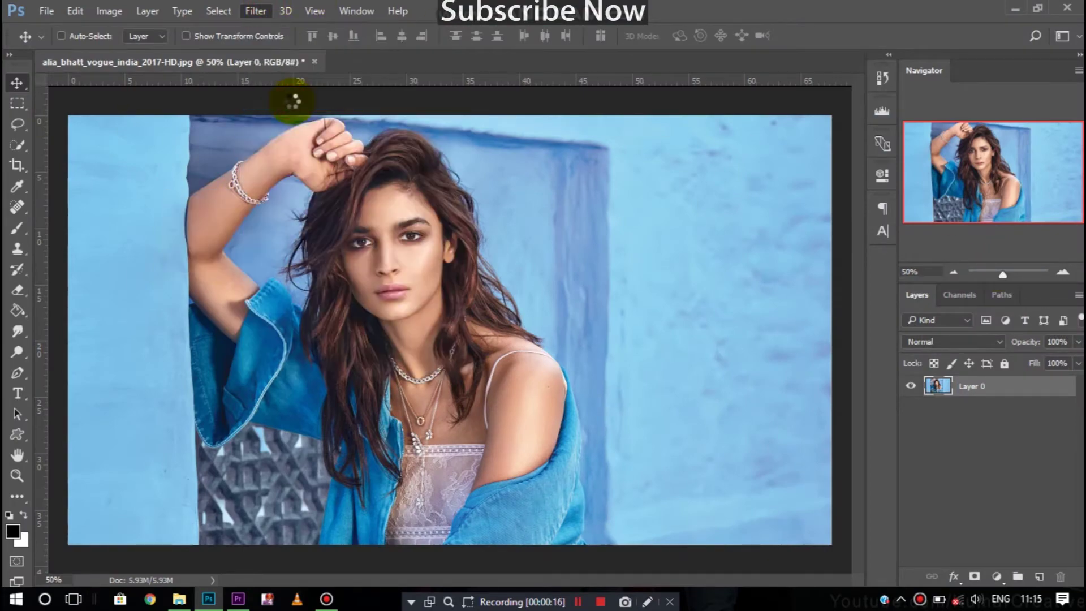
Step: Set Basic sliders: Exposure -0.35, Highlights -51, Shadows +30, Whites +6, Blacks +23, Clarity +28
{"action": "mouse_move", "coordinate": [860, 352]}
{"action": "left_mouse_down"}
{"action": "mouse_move", "coordinate": [889, 403]}
{"action": "mouse_move", "coordinate": [813, 401]}
{"action": "left_mouse_up"}
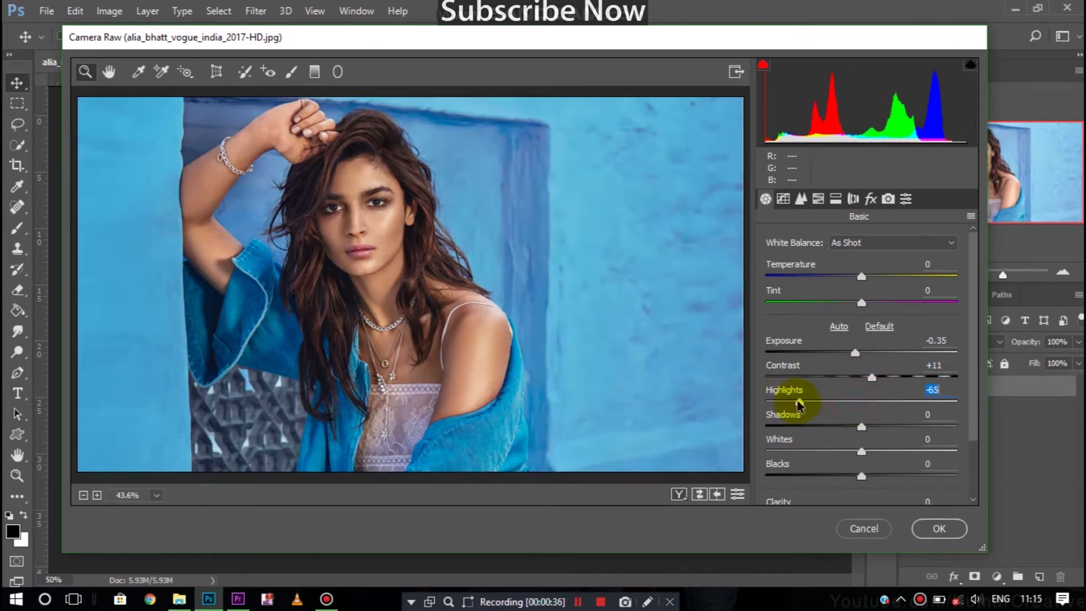
{"action": "mouse_move", "coordinate": [861, 428]}
{"action": "left_mouse_down"}
{"action": "mouse_move", "coordinate": [889, 427]}
{"action": "mouse_move", "coordinate": [885, 450]}
{"action": "mouse_move", "coordinate": [831, 475]}
{"action": "mouse_move", "coordinate": [884, 475]}
{"action": "mouse_move", "coordinate": [851, 451]}
{"action": "mouse_move", "coordinate": [866, 451]}
{"action": "left_mouse_up"}
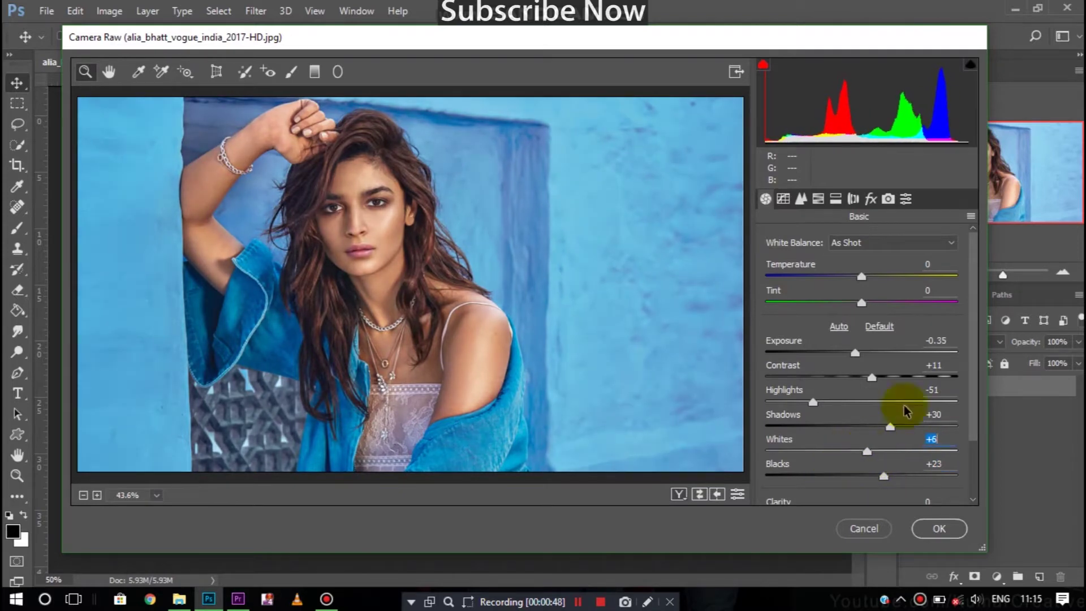
{"action": "left_click_drag", "start_coordinate": [972, 315], "coordinate": [945, 424]}
{"action": "left_click_drag", "start_coordinate": [861, 439], "coordinate": [877, 440]}
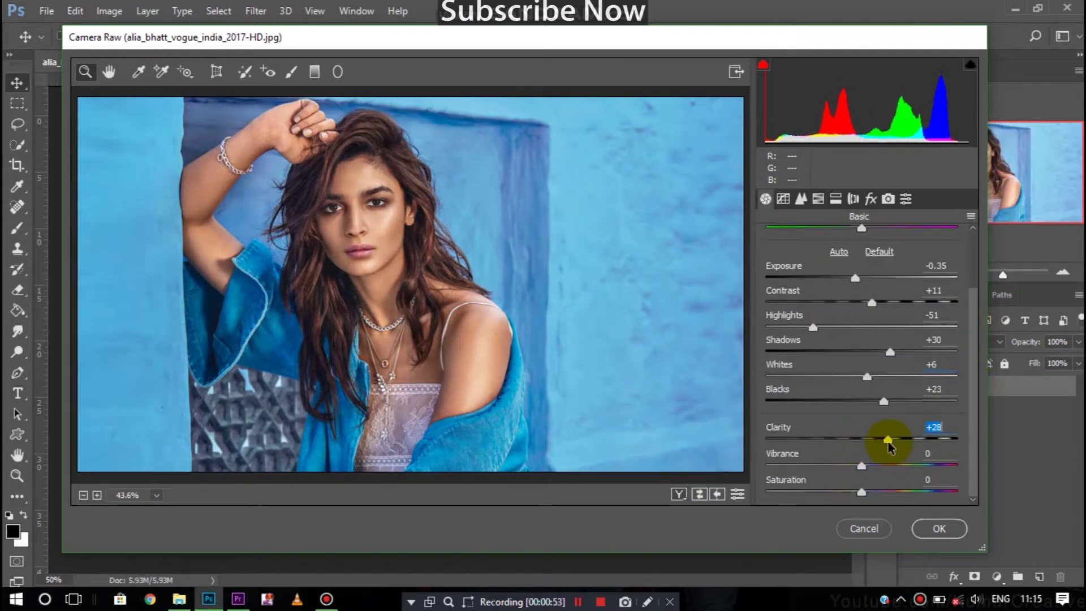
{"action": "left_click", "coordinate": [817, 198]}
Step: Brighten Oranges and Greens luminance (Greens +21) and darken the Blues luminance
{"action": "left_click", "coordinate": [886, 272]}
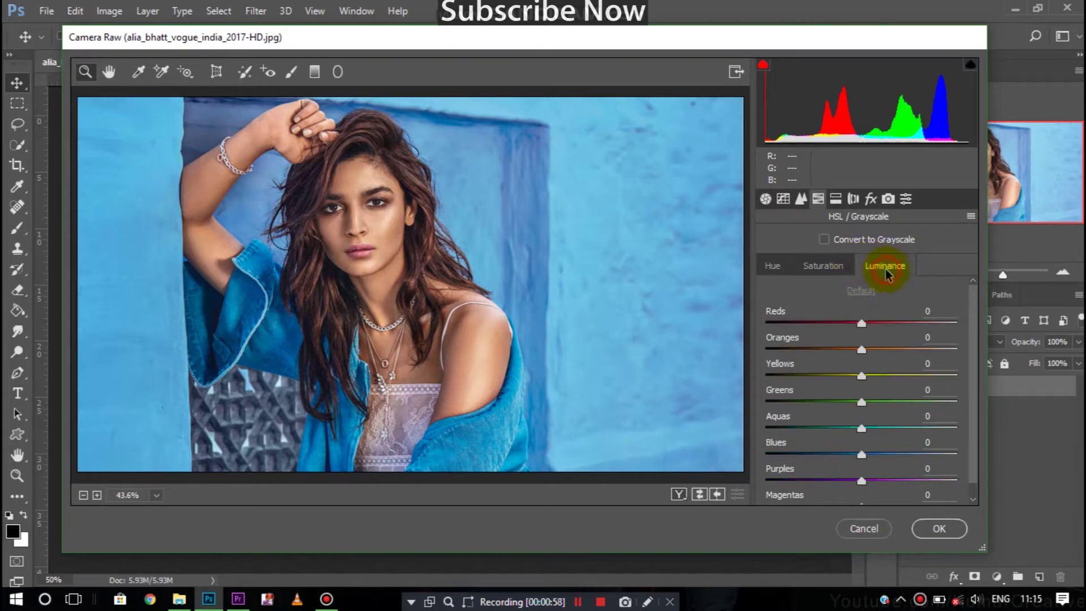
{"action": "left_click_drag", "start_coordinate": [861, 349], "coordinate": [900, 349]}
{"action": "left_click_drag", "start_coordinate": [862, 402], "coordinate": [882, 403]}
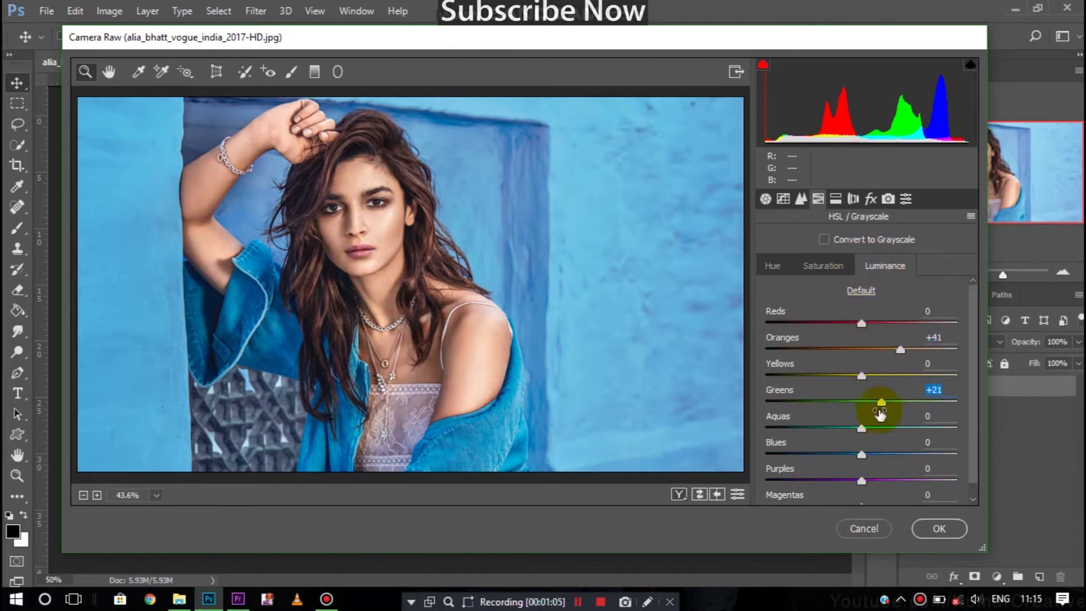
{"action": "left_click_drag", "start_coordinate": [861, 454], "coordinate": [828, 469]}
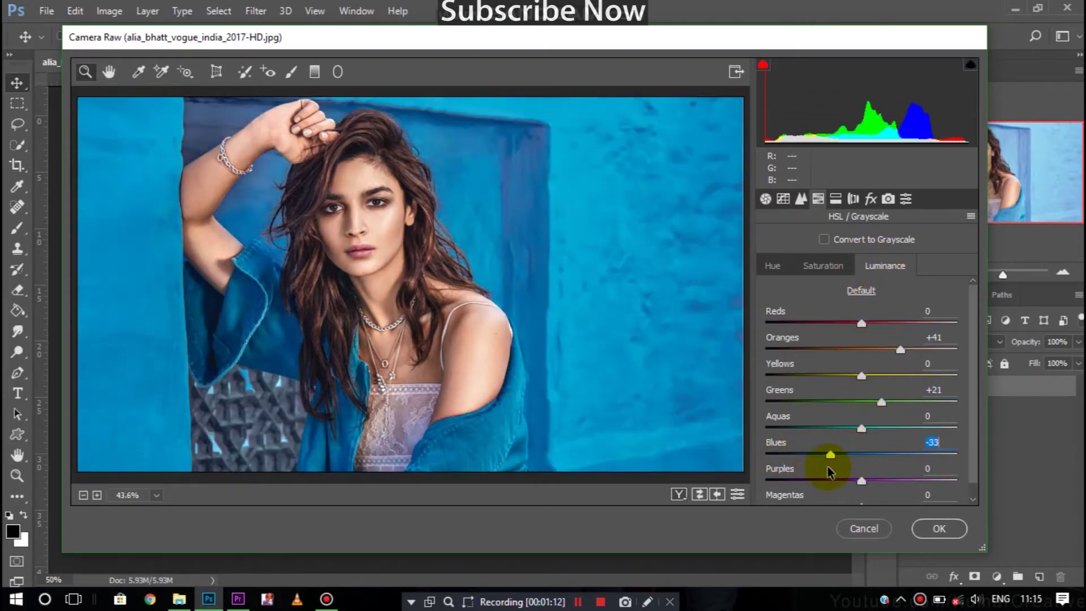
Step: Desaturate the Blues and reduce Aquas saturation to mute the background grey-blue
{"action": "left_click", "coordinate": [823, 266]}
{"action": "left_click_drag", "start_coordinate": [809, 453], "coordinate": [767, 454]}
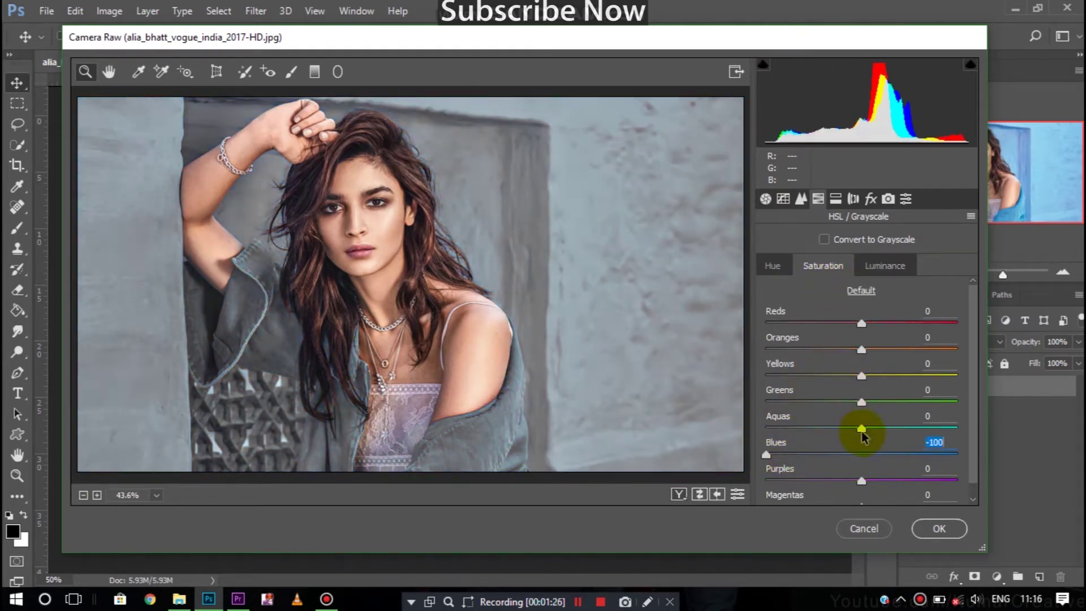
{"action": "mouse_move", "coordinate": [861, 429]}
{"action": "left_mouse_down"}
{"action": "mouse_move", "coordinate": [795, 429]}
{"action": "mouse_move", "coordinate": [839, 454]}
{"action": "mouse_move", "coordinate": [794, 454]}
{"action": "left_mouse_up"}
{"action": "left_click", "coordinate": [772, 266]}
Step: Set HSL hues to Yellows -2, Aquas -4 and Blues +1
{"action": "left_click", "coordinate": [861, 428]}
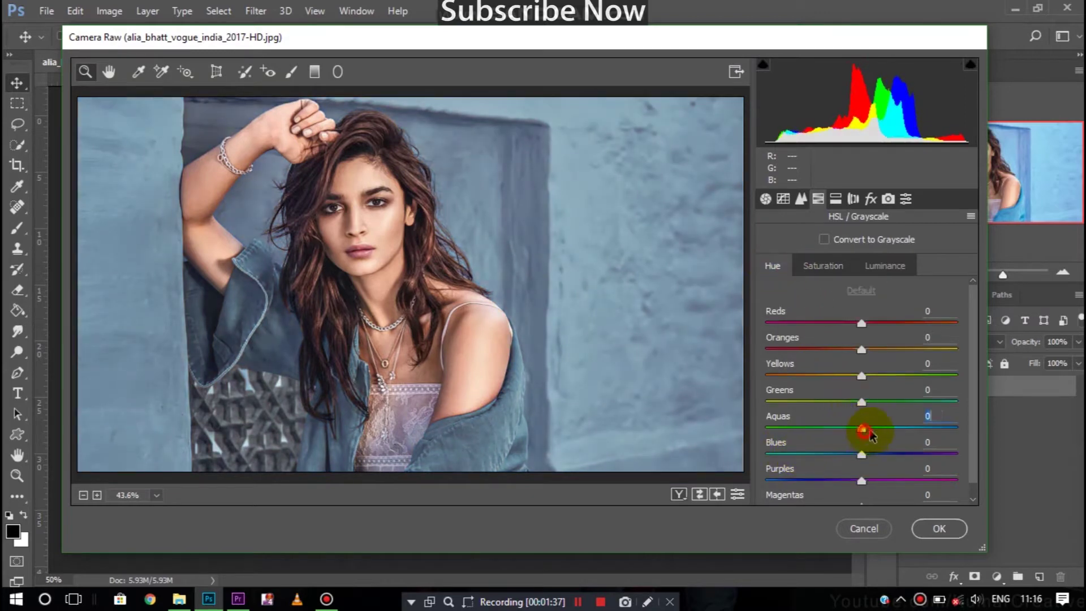
{"action": "left_click_drag", "start_coordinate": [852, 453], "coordinate": [864, 453]}
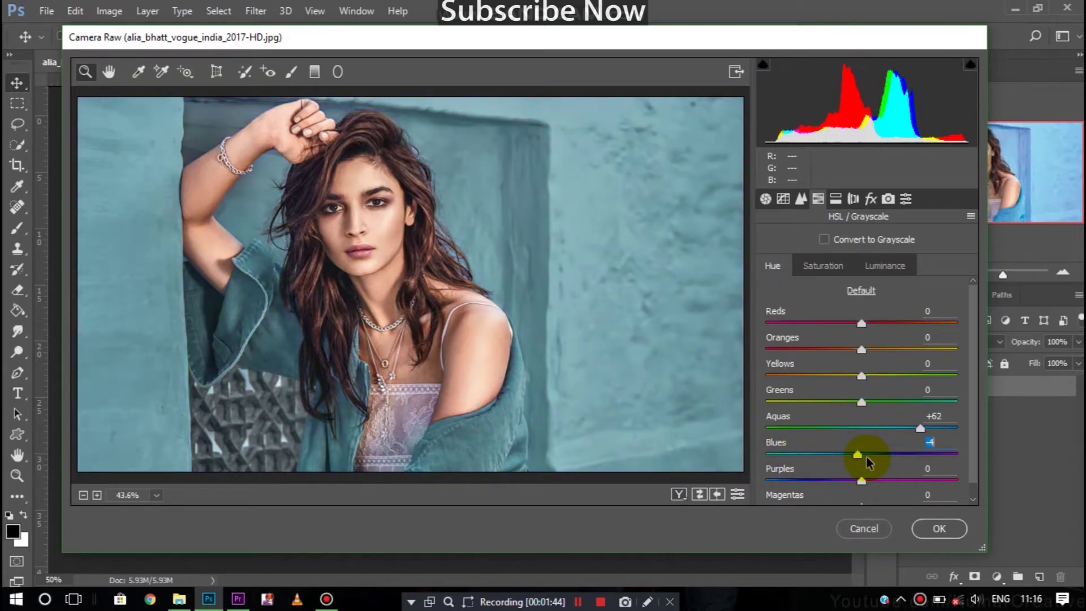
{"action": "left_click", "coordinate": [857, 428]}
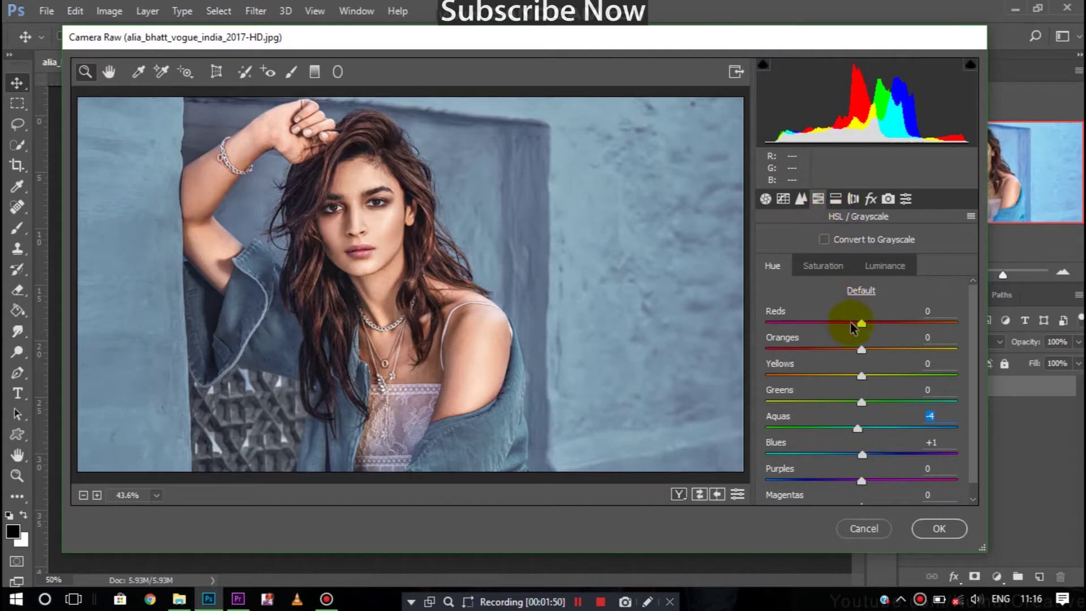
{"action": "left_click_drag", "start_coordinate": [837, 378], "coordinate": [859, 375]}
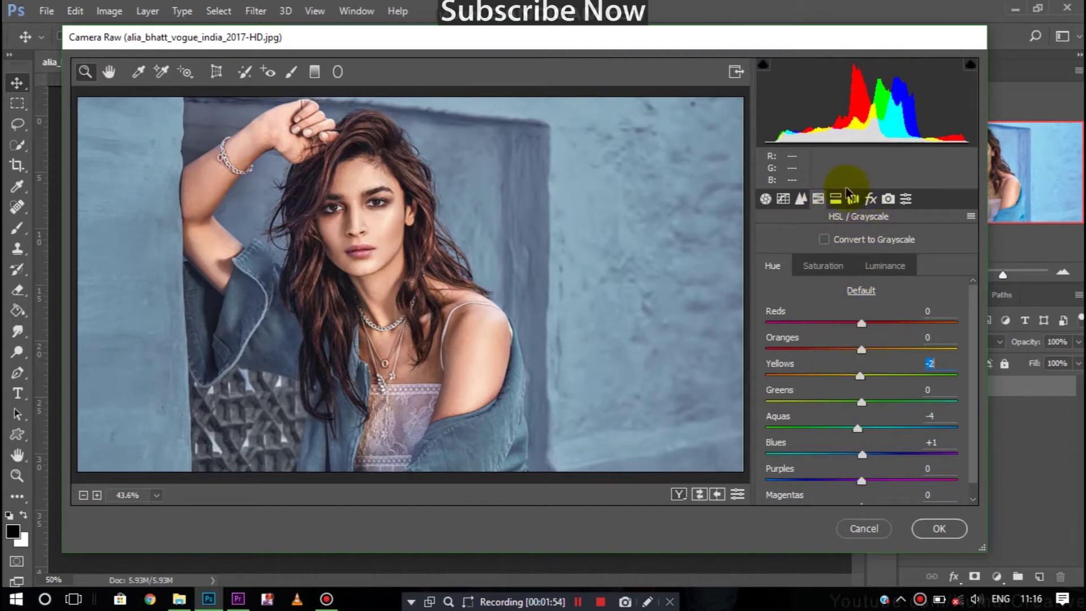
Step: Raise the Detail sharpening Masking and apply the Camera Raw adjustments
{"action": "left_click", "coordinate": [801, 198]}
{"action": "left_click_drag", "start_coordinate": [767, 342], "coordinate": [825, 342]}
{"action": "left_click", "coordinate": [936, 527]}
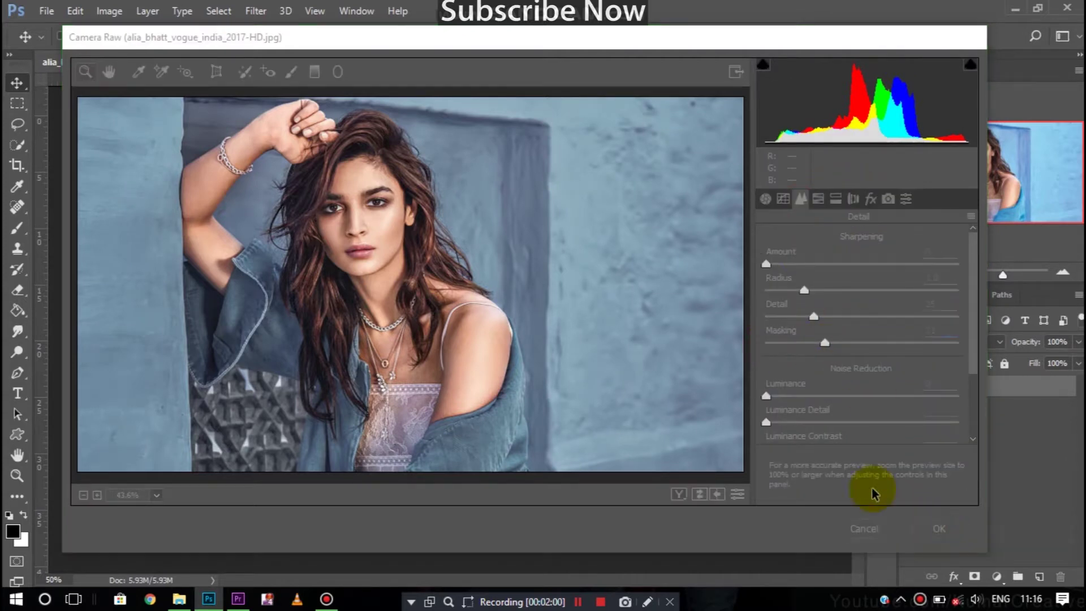
{"action": "left_click", "coordinate": [255, 11]}
{"action": "left_click", "coordinate": [311, 102]}
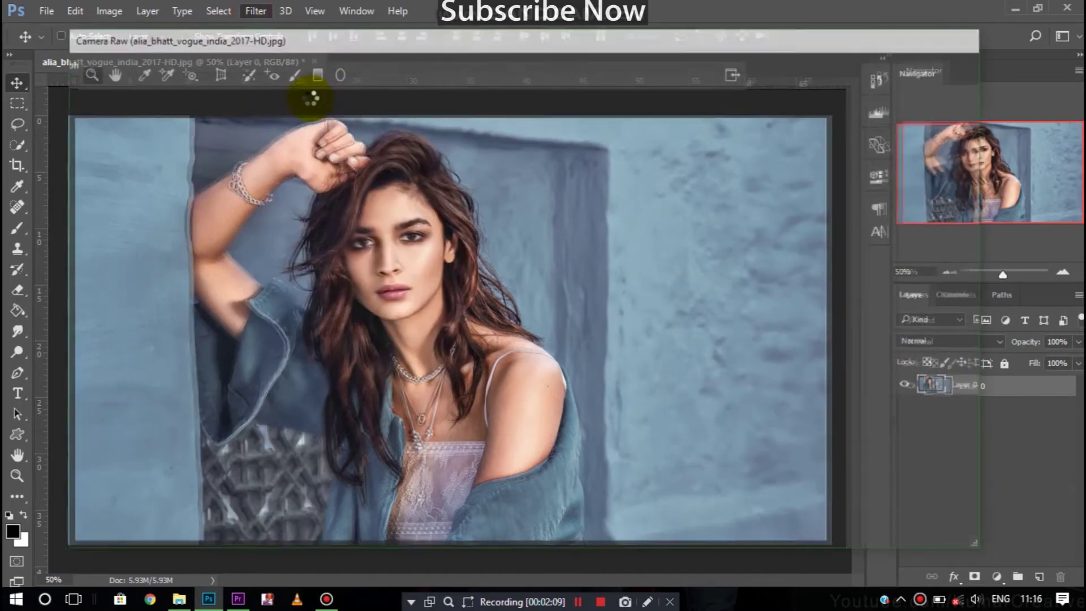
Step: Cancel the reopened Camera Raw and apply Dark Contrasts in Color Efex Pro 4
{"action": "left_click", "coordinate": [863, 526]}
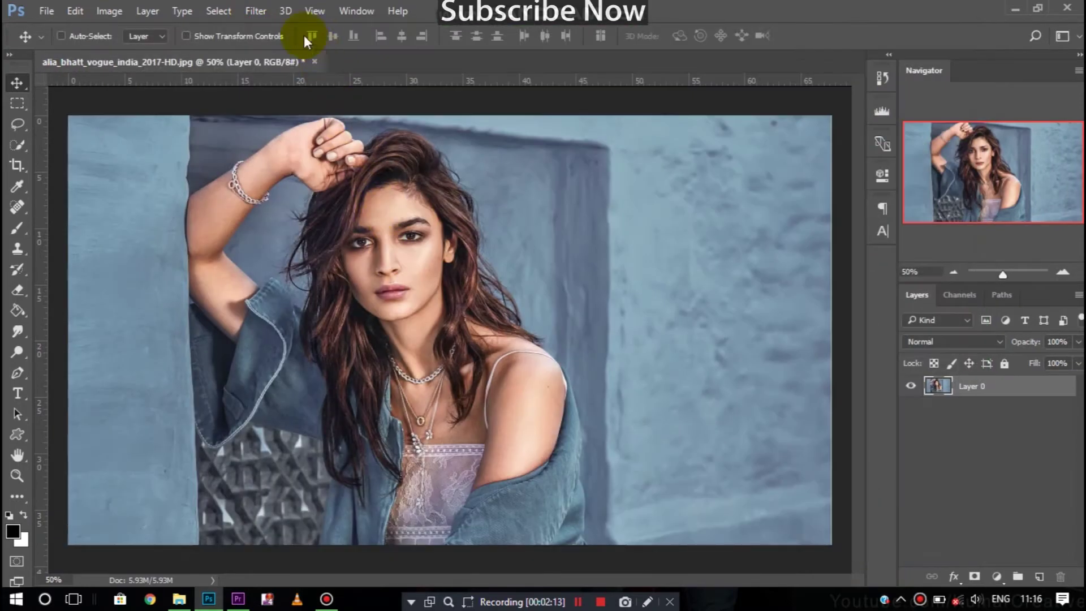
{"action": "left_click", "coordinate": [255, 11]}
{"action": "left_click", "coordinate": [164, 356]}
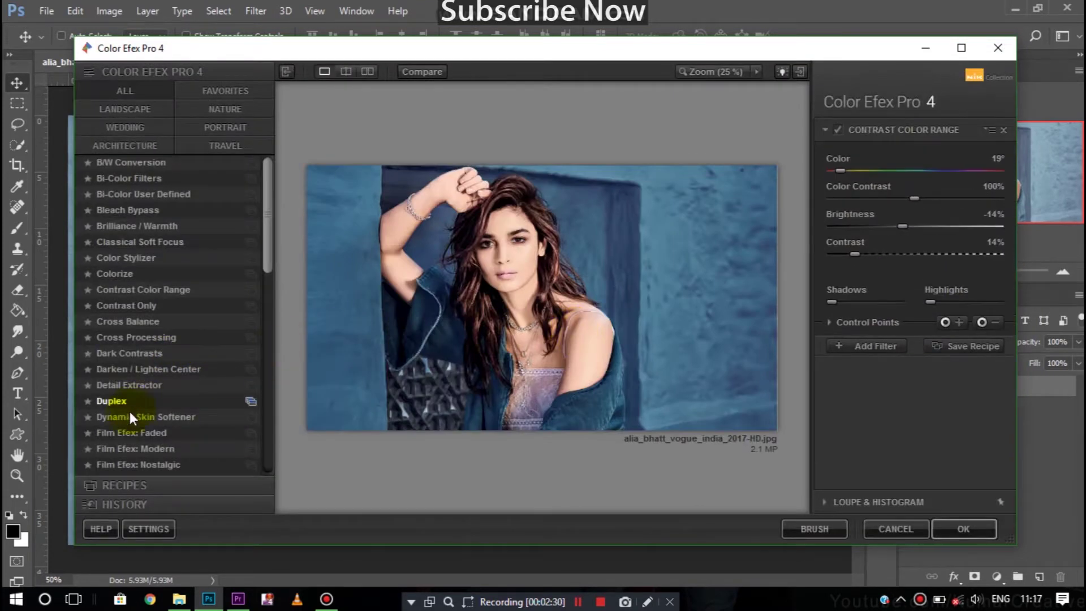
{"action": "scroll", "coordinate": [131, 362], "scroll_direction": "down", "scroll_amount": 1}
{"action": "scroll", "coordinate": [134, 317], "scroll_direction": "down", "scroll_amount": 2}
{"action": "left_click", "coordinate": [167, 258]}
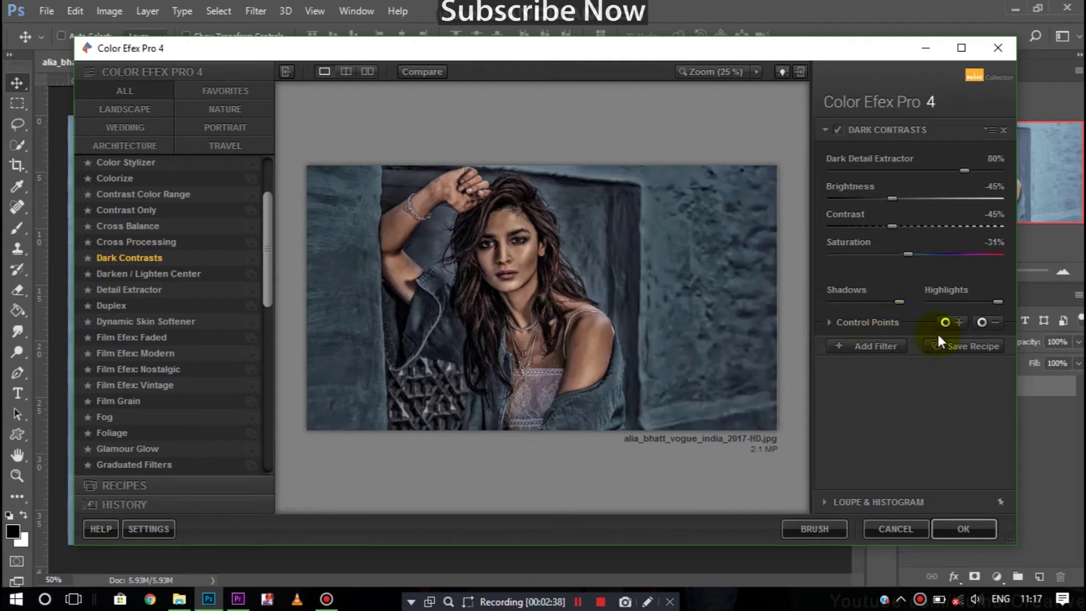
Step: Lower Dark Contrasts saturation to -24% and place a control point on the cheek
{"action": "left_click_drag", "start_coordinate": [965, 254], "coordinate": [914, 254]}
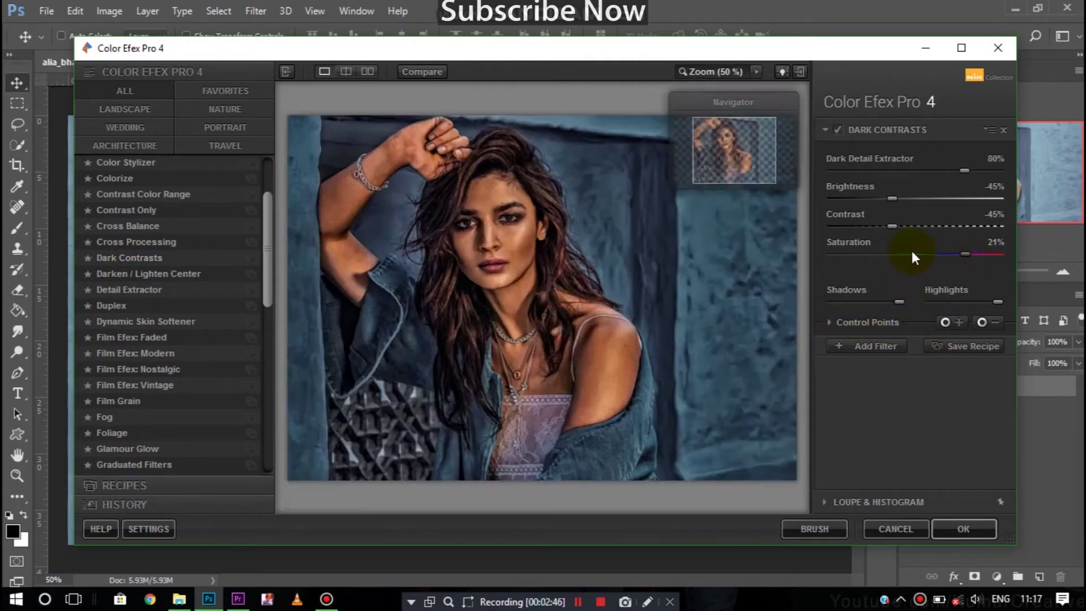
{"action": "left_click_drag", "start_coordinate": [663, 203], "coordinate": [711, 157]}
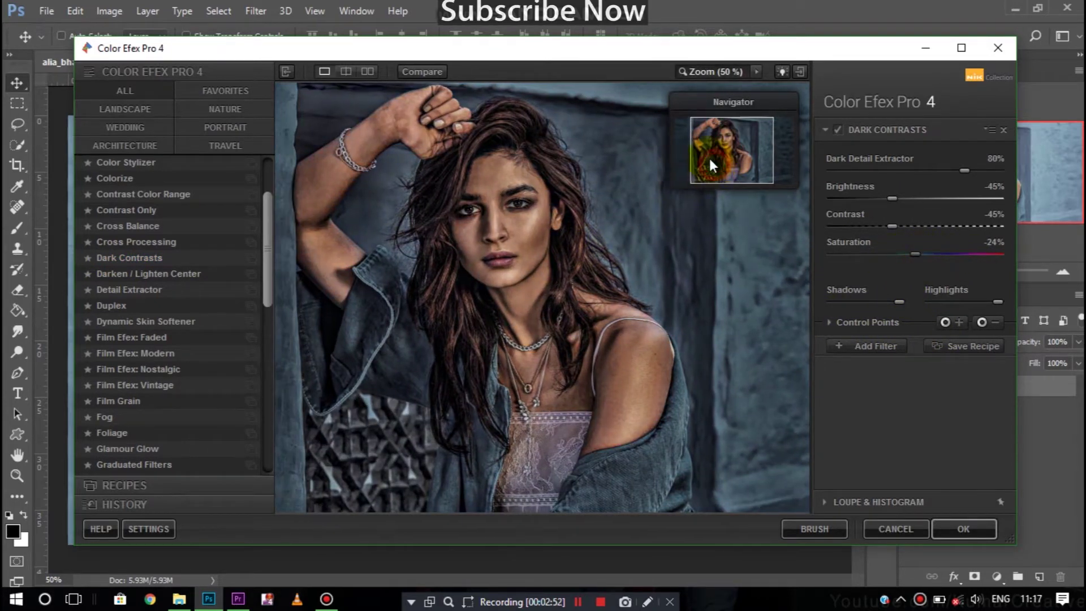
{"action": "left_click", "coordinate": [523, 181]}
{"action": "left_click_drag", "start_coordinate": [523, 181], "coordinate": [558, 235]}
{"action": "left_click", "coordinate": [981, 322]}
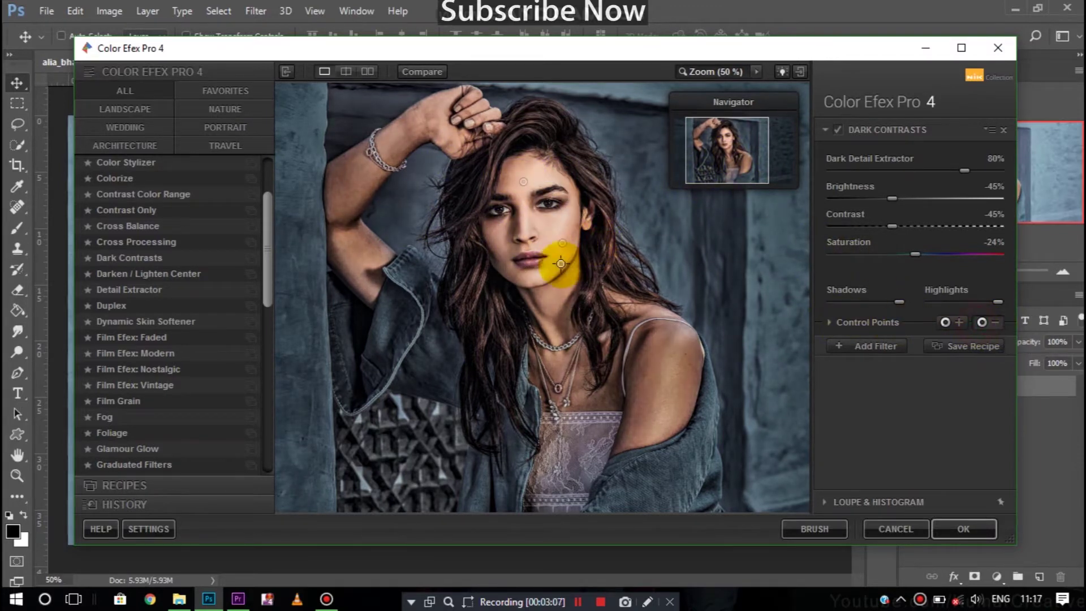
Step: Add control points on the left cheek, neck and upper arm, shrinking the arm point
{"action": "left_click", "coordinate": [505, 252]}
{"action": "left_click_drag", "start_coordinate": [505, 253], "coordinate": [509, 266]}
{"action": "left_click", "coordinate": [903, 293]}
{"action": "left_click", "coordinate": [580, 369]}
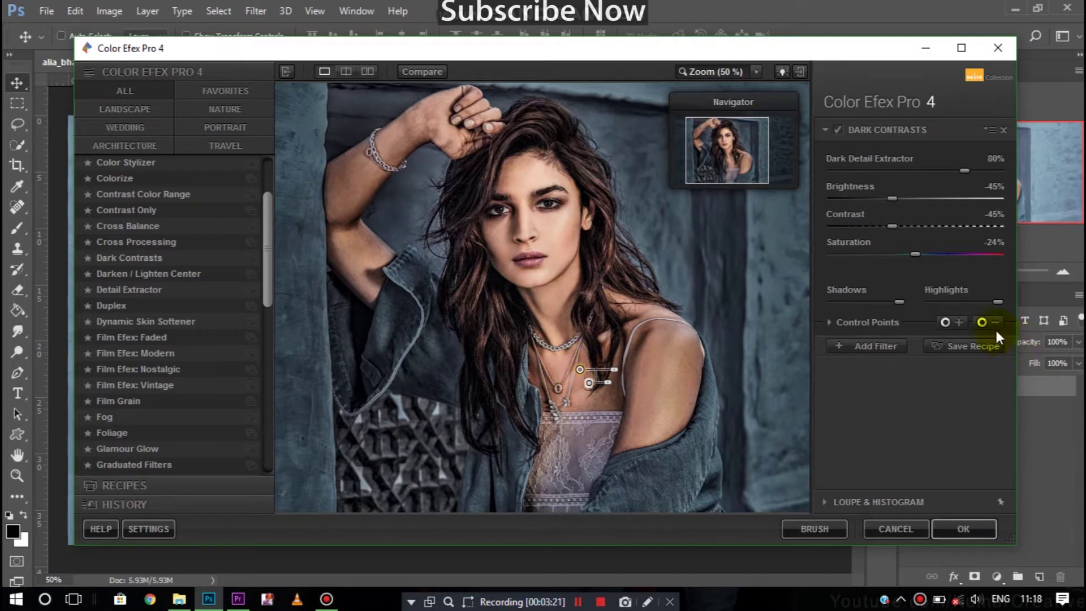
{"action": "left_click", "coordinate": [674, 377]}
{"action": "mouse_move", "coordinate": [701, 376]}
{"action": "left_mouse_down"}
{"action": "mouse_move", "coordinate": [686, 365]}
{"action": "mouse_move", "coordinate": [653, 373]}
{"action": "left_mouse_up"}
Step: Add negative control points with reduced areas on the raised hand and upper arm
{"action": "left_click", "coordinate": [982, 322]}
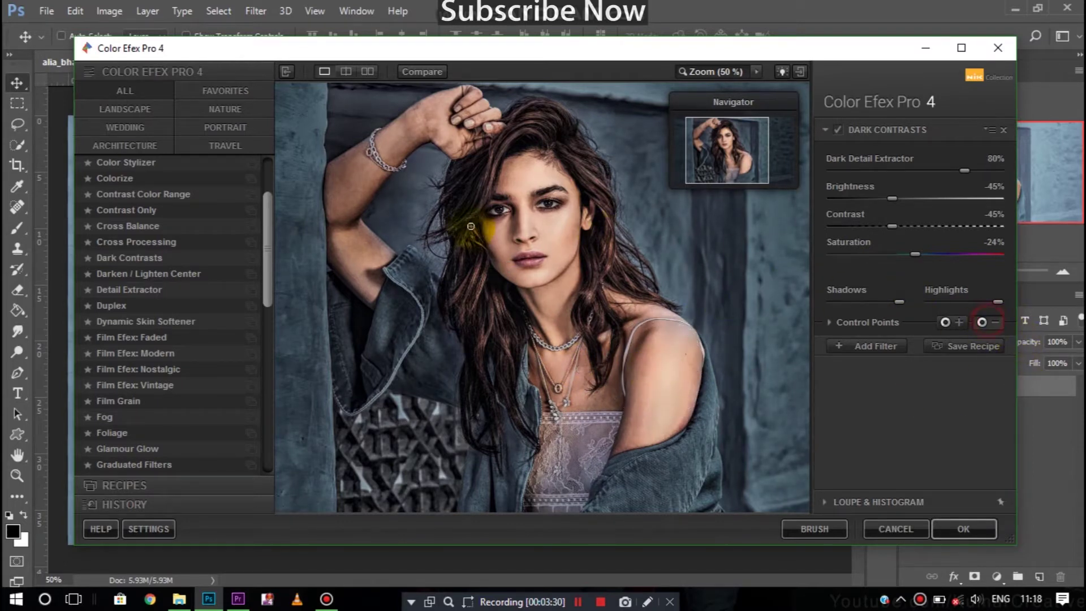
{"action": "left_click", "coordinate": [443, 124]}
{"action": "left_click_drag", "start_coordinate": [484, 130], "coordinate": [475, 124]}
{"action": "left_click", "coordinate": [900, 291]}
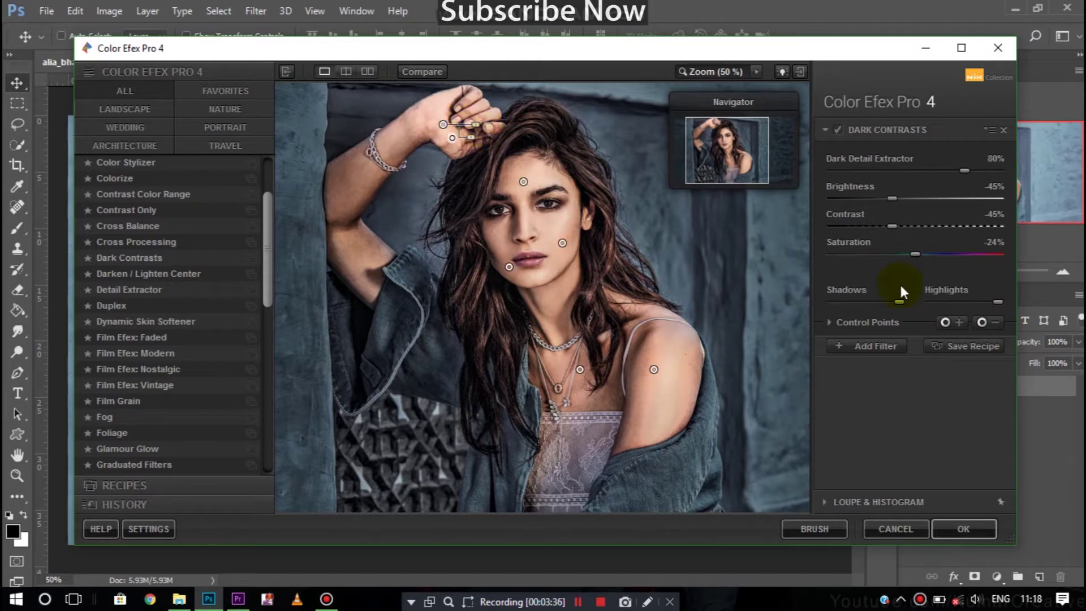
{"action": "left_click", "coordinate": [361, 196]}
{"action": "left_click_drag", "start_coordinate": [388, 183], "coordinate": [351, 182]}
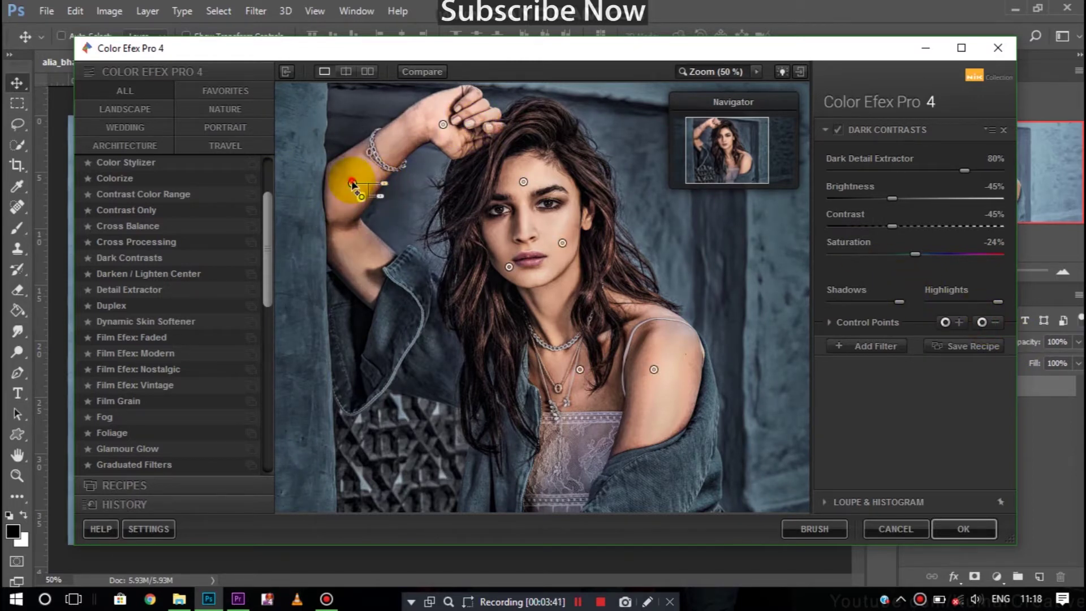
{"action": "left_click", "coordinate": [959, 321]}
Step: Add control points on the chin and arm, fit the preview, and apply the filter
{"action": "left_click", "coordinate": [536, 293]}
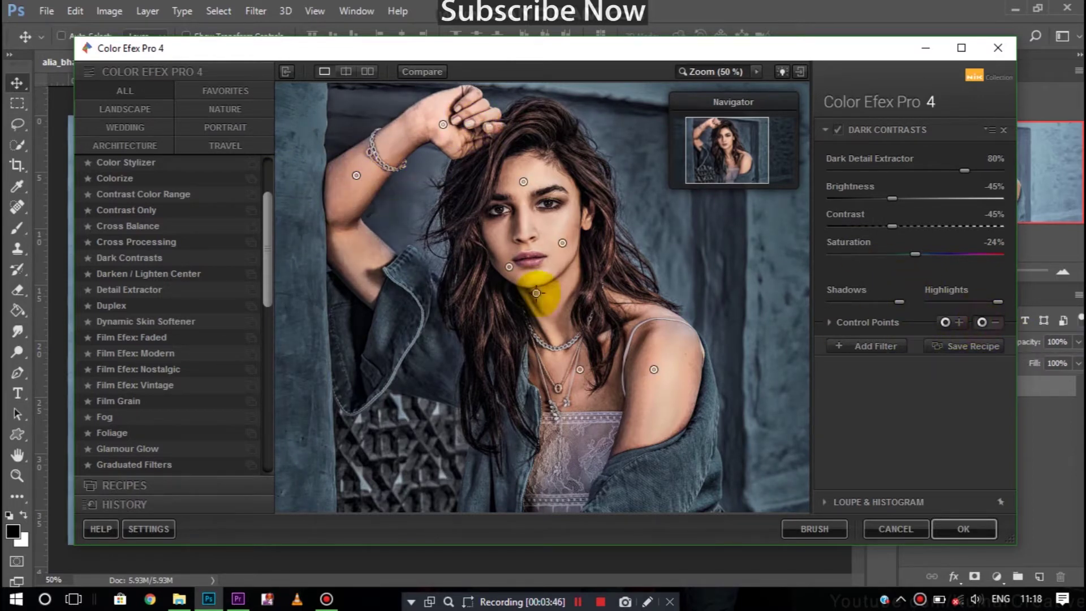
{"action": "left_click", "coordinate": [358, 267]}
{"action": "left_click", "coordinate": [395, 269]}
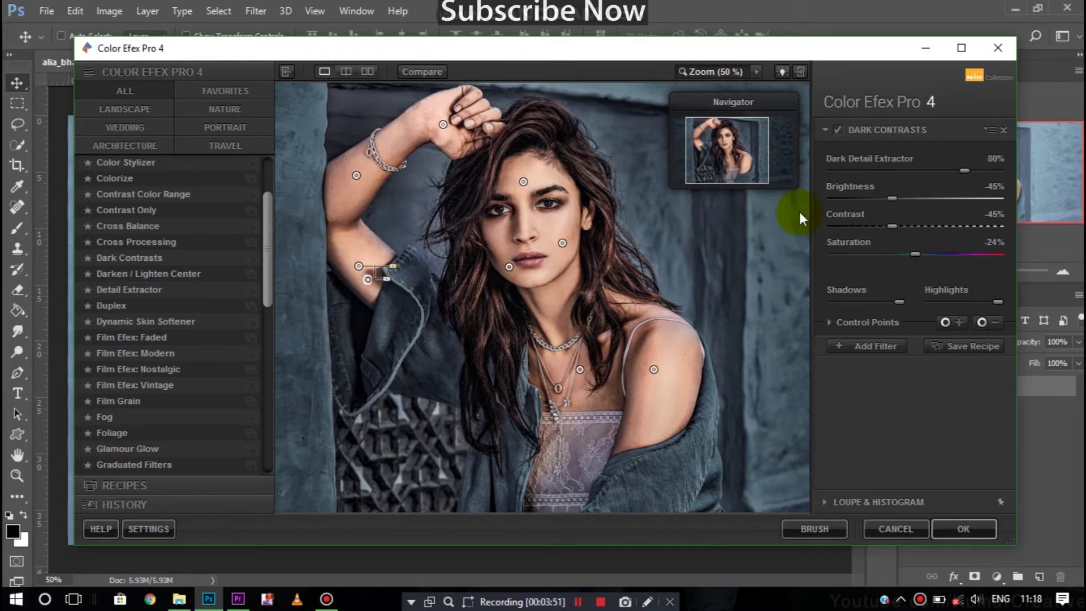
{"action": "left_click", "coordinate": [646, 233]}
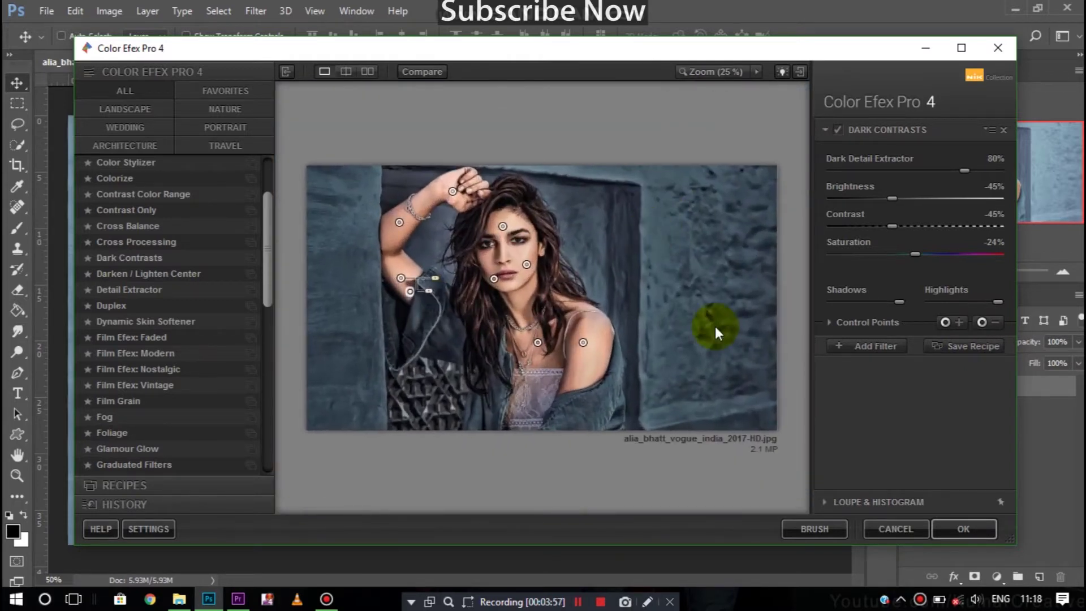
{"action": "left_click", "coordinate": [878, 357]}
{"action": "left_click", "coordinate": [958, 528]}
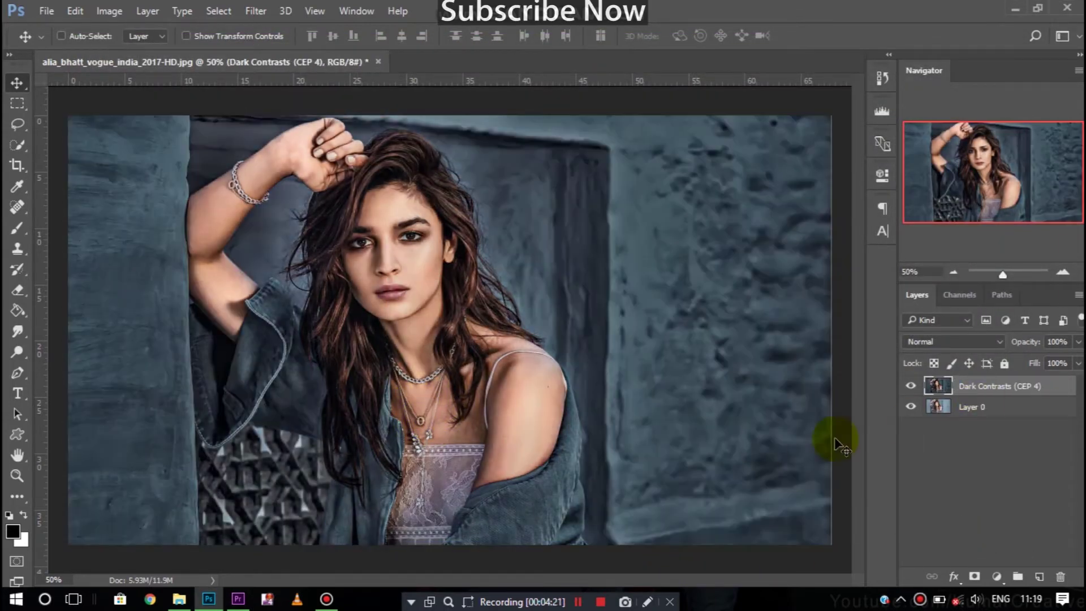
Step: Zoom in on the face and lightly erase the Dark Contrasts effect across it
{"action": "left_click", "coordinate": [910, 386]}
{"action": "left_click", "coordinate": [910, 385]}
{"action": "key", "text": "ctrl+plus"}
{"action": "left_click_drag", "start_coordinate": [720, 303], "coordinate": [672, 395]}
{"action": "key", "text": "ctrl+plus"}
{"action": "key", "text": "r"}
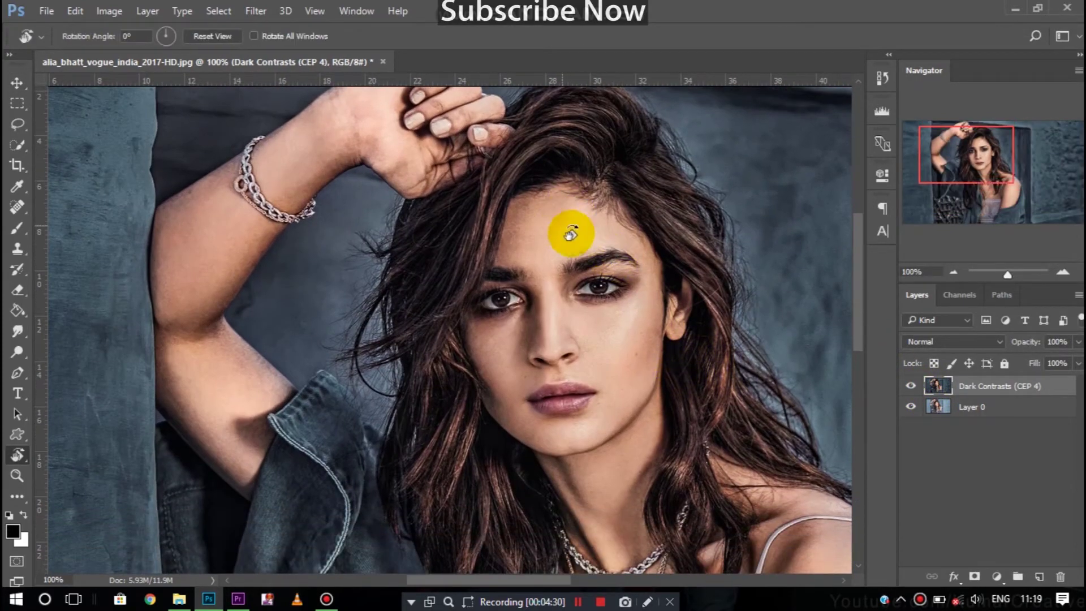
{"action": "left_click", "coordinate": [22, 291]}
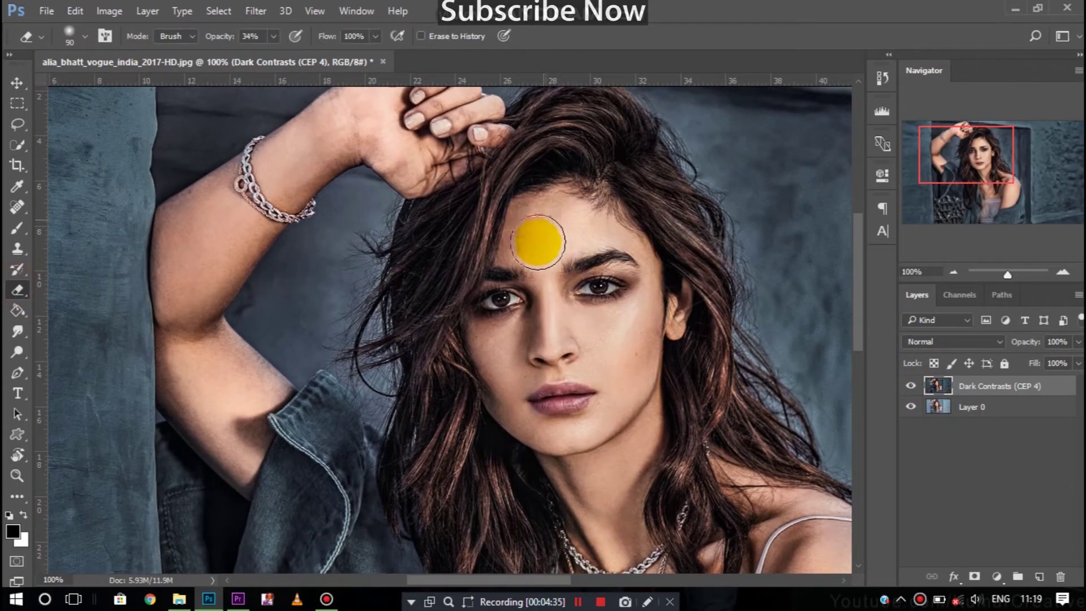
{"action": "mouse_move", "coordinate": [529, 266]}
{"action": "left_mouse_down"}
{"action": "mouse_move", "coordinate": [497, 358]}
{"action": "mouse_move", "coordinate": [553, 252]}
{"action": "mouse_move", "coordinate": [622, 291]}
{"action": "mouse_move", "coordinate": [635, 362]}
{"action": "mouse_move", "coordinate": [553, 347]}
{"action": "mouse_move", "coordinate": [509, 400]}
{"action": "mouse_move", "coordinate": [589, 413]}
{"action": "left_mouse_up"}
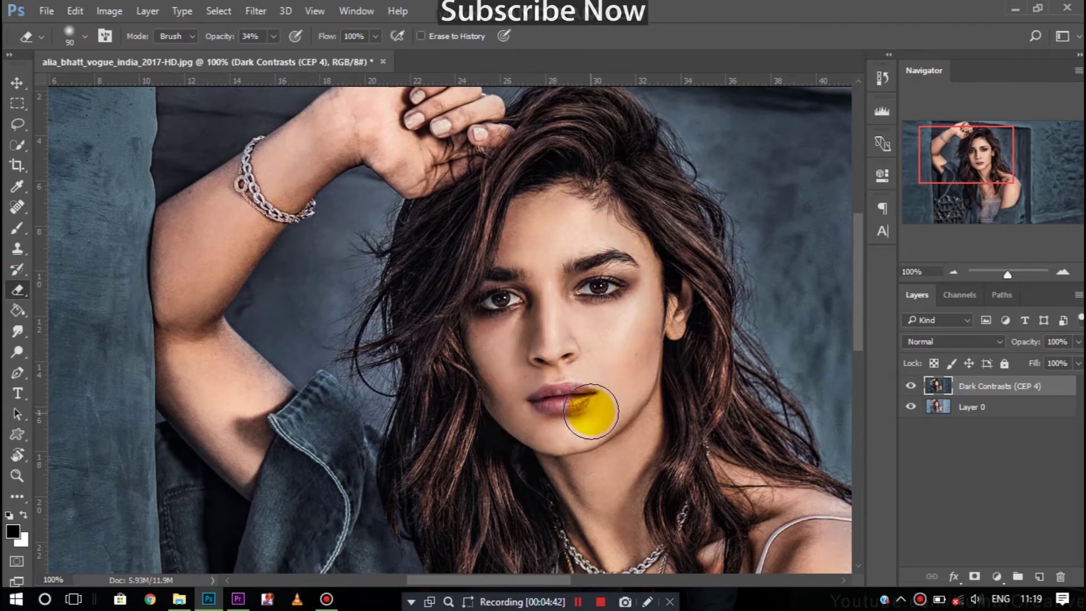
Step: Erase the effect at 100% opacity from forehead, eyes, chin and neck with a 70 px eraser
{"action": "scroll", "coordinate": [624, 308], "scroll_direction": "down", "scroll_amount": 3}
{"action": "left_click", "coordinate": [909, 407]}
{"action": "left_click", "coordinate": [910, 408]}
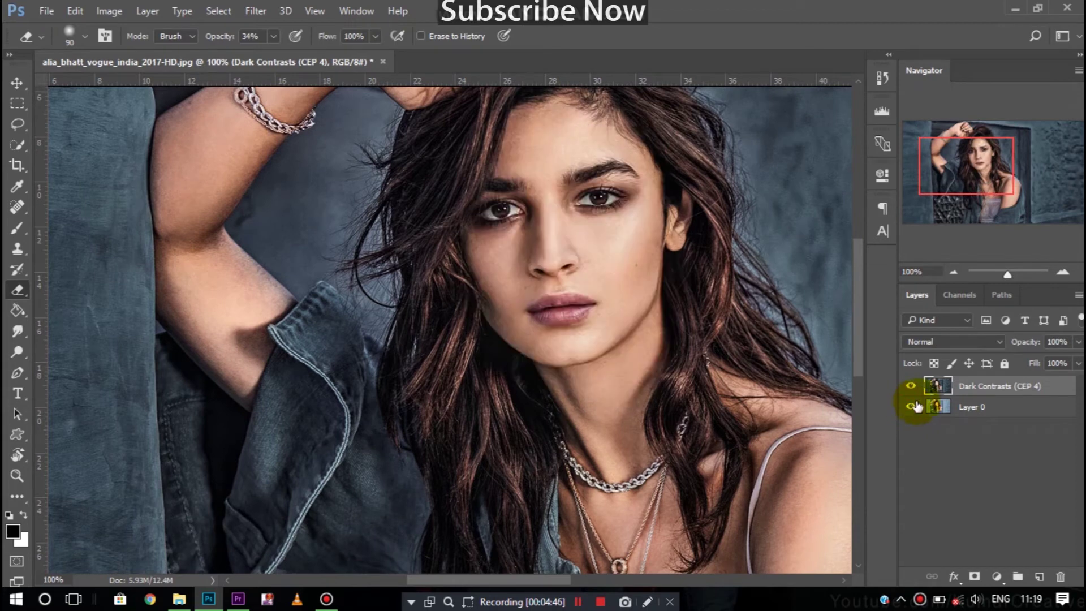
{"action": "left_click_drag", "start_coordinate": [220, 35], "coordinate": [313, 44]}
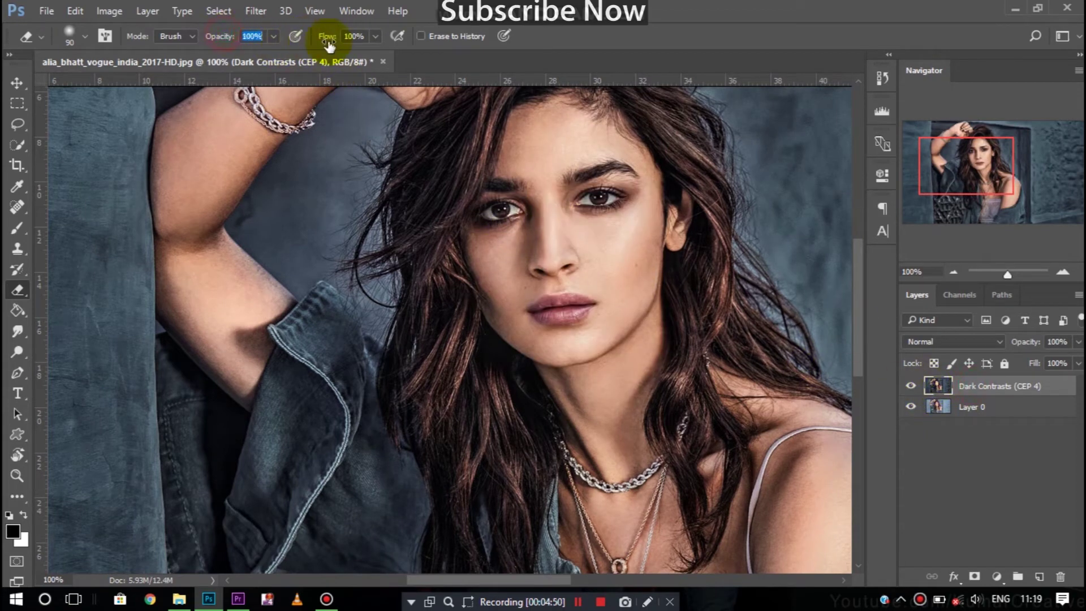
{"action": "mouse_move", "coordinate": [526, 147]}
{"action": "left_mouse_down"}
{"action": "mouse_move", "coordinate": [550, 151]}
{"action": "mouse_move", "coordinate": [526, 175]}
{"action": "mouse_move", "coordinate": [545, 133]}
{"action": "mouse_move", "coordinate": [625, 190]}
{"action": "mouse_move", "coordinate": [613, 225]}
{"action": "mouse_move", "coordinate": [640, 260]}
{"action": "mouse_move", "coordinate": [562, 262]}
{"action": "mouse_move", "coordinate": [531, 226]}
{"action": "mouse_move", "coordinate": [497, 272]}
{"action": "mouse_move", "coordinate": [521, 323]}
{"action": "mouse_move", "coordinate": [504, 236]}
{"action": "mouse_move", "coordinate": [527, 167]}
{"action": "left_mouse_up"}
{"action": "left_click", "coordinate": [911, 407]}
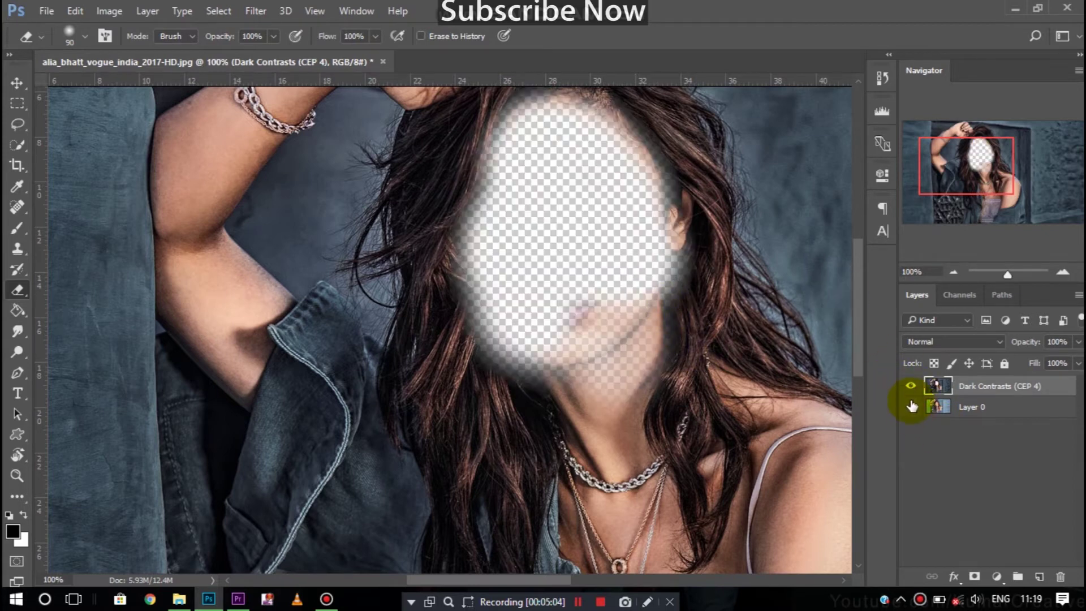
{"action": "left_click", "coordinate": [910, 407]}
{"action": "key", "text": "bracketleft"}
{"action": "key", "text": "bracketleft"}
{"action": "mouse_move", "coordinate": [579, 323]}
{"action": "left_mouse_down"}
{"action": "mouse_move", "coordinate": [638, 339]}
{"action": "mouse_move", "coordinate": [564, 375]}
{"action": "mouse_move", "coordinate": [588, 429]}
{"action": "mouse_move", "coordinate": [624, 427]}
{"action": "left_mouse_up"}
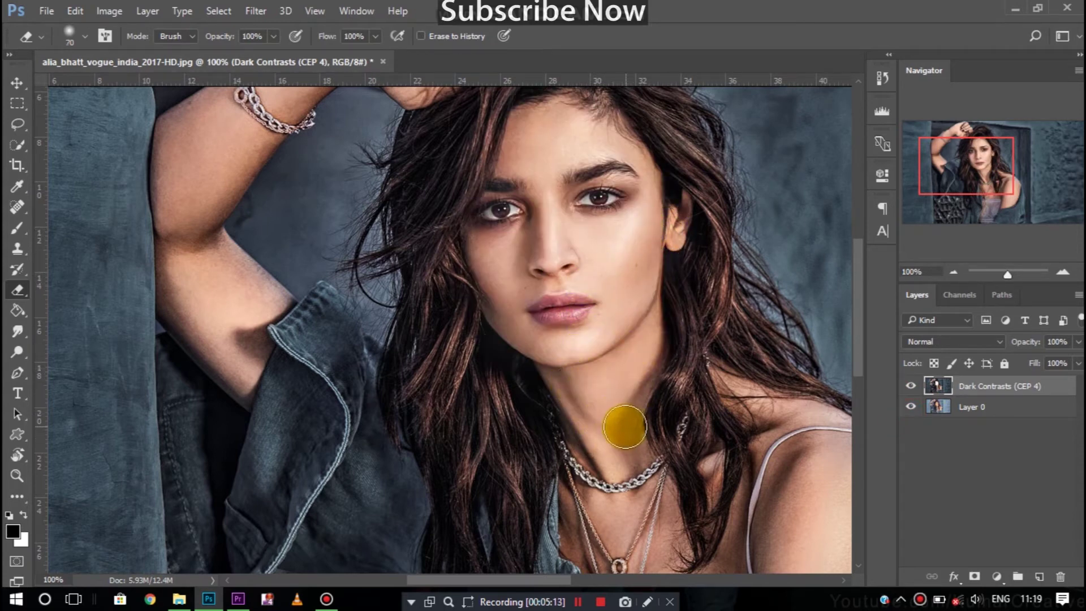
Step: Erase the effect along the neck, chest, shoulder and upper arm
{"action": "scroll", "coordinate": [625, 426], "scroll_direction": "down", "scroll_amount": 3}
{"action": "mouse_move", "coordinate": [601, 351]}
{"action": "left_mouse_down"}
{"action": "mouse_move", "coordinate": [584, 443]}
{"action": "mouse_move", "coordinate": [728, 520]}
{"action": "mouse_move", "coordinate": [663, 453]}
{"action": "left_mouse_up"}
{"action": "left_click_drag", "start_coordinate": [733, 436], "coordinate": [728, 460]}
{"action": "scroll", "coordinate": [593, 569], "scroll_direction": "right", "scroll_amount": 5}
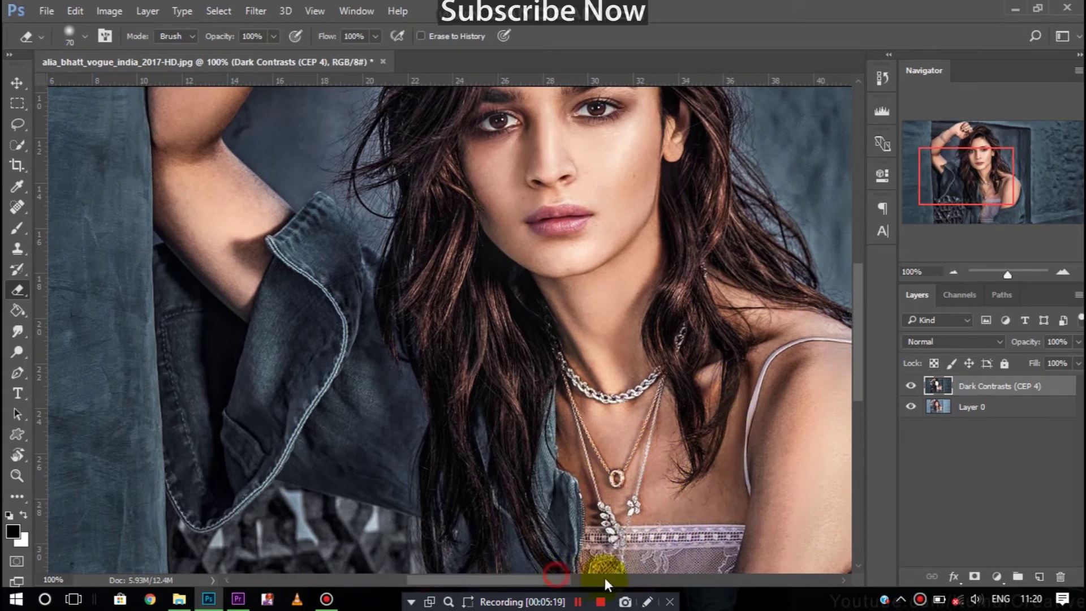
{"action": "scroll", "coordinate": [618, 502], "scroll_direction": "down", "scroll_amount": 3}
{"action": "mouse_move", "coordinate": [450, 209]}
{"action": "left_mouse_down"}
{"action": "mouse_move", "coordinate": [542, 250]}
{"action": "mouse_move", "coordinate": [582, 315]}
{"action": "mouse_move", "coordinate": [538, 281]}
{"action": "mouse_move", "coordinate": [485, 276]}
{"action": "left_mouse_up"}
{"action": "mouse_move", "coordinate": [467, 367]}
{"action": "left_mouse_down"}
{"action": "mouse_move", "coordinate": [447, 484]}
{"action": "mouse_move", "coordinate": [502, 415]}
{"action": "mouse_move", "coordinate": [534, 311]}
{"action": "mouse_move", "coordinate": [562, 402]}
{"action": "mouse_move", "coordinate": [546, 443]}
{"action": "mouse_move", "coordinate": [567, 555]}
{"action": "mouse_move", "coordinate": [478, 582]}
{"action": "mouse_move", "coordinate": [582, 26]}
{"action": "mouse_move", "coordinate": [563, 170]}
{"action": "mouse_move", "coordinate": [480, 215]}
{"action": "mouse_move", "coordinate": [468, 249]}
{"action": "mouse_move", "coordinate": [424, 286]}
{"action": "mouse_move", "coordinate": [441, 235]}
{"action": "mouse_move", "coordinate": [498, 196]}
{"action": "mouse_move", "coordinate": [558, 175]}
{"action": "mouse_move", "coordinate": [480, 194]}
{"action": "mouse_move", "coordinate": [552, 182]}
{"action": "mouse_move", "coordinate": [610, 223]}
{"action": "mouse_move", "coordinate": [509, 238]}
{"action": "mouse_move", "coordinate": [311, 329]}
{"action": "mouse_move", "coordinate": [412, 249]}
{"action": "mouse_move", "coordinate": [320, 354]}
{"action": "mouse_move", "coordinate": [356, 245]}
{"action": "mouse_move", "coordinate": [298, 358]}
{"action": "mouse_move", "coordinate": [348, 413]}
{"action": "mouse_move", "coordinate": [317, 359]}
{"action": "mouse_move", "coordinate": [381, 351]}
{"action": "mouse_move", "coordinate": [363, 368]}
{"action": "mouse_move", "coordinate": [508, 279]}
{"action": "left_mouse_up"}
Step: Merge the Dark Contrasts layer down into Layer 0
{"action": "scroll", "coordinate": [412, 249], "scroll_direction": "down", "scroll_amount": 2}
{"action": "scroll", "coordinate": [356, 245], "scroll_direction": "down", "scroll_amount": 2}
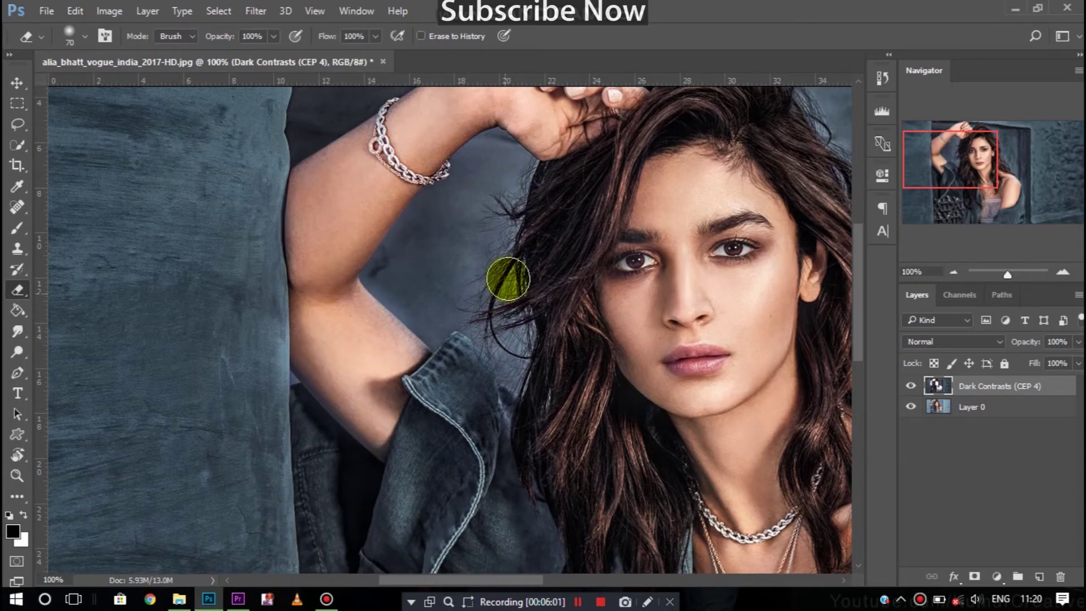
{"action": "scroll", "coordinate": [507, 278], "scroll_direction": "down", "scroll_amount": 3}
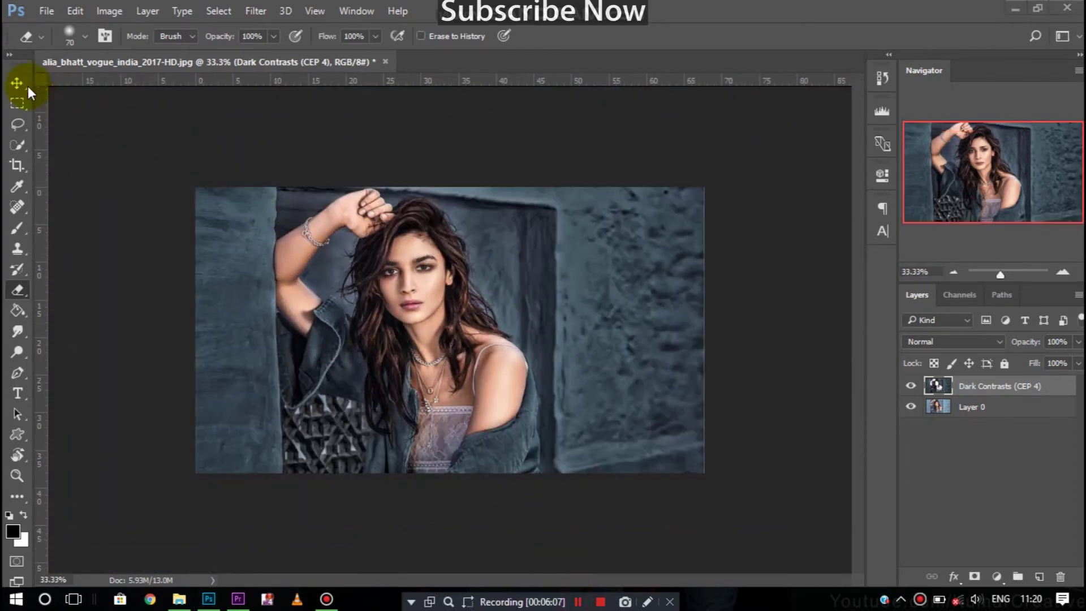
{"action": "key", "text": "ctrl+plus"}
{"action": "right_click", "coordinate": [967, 384]}
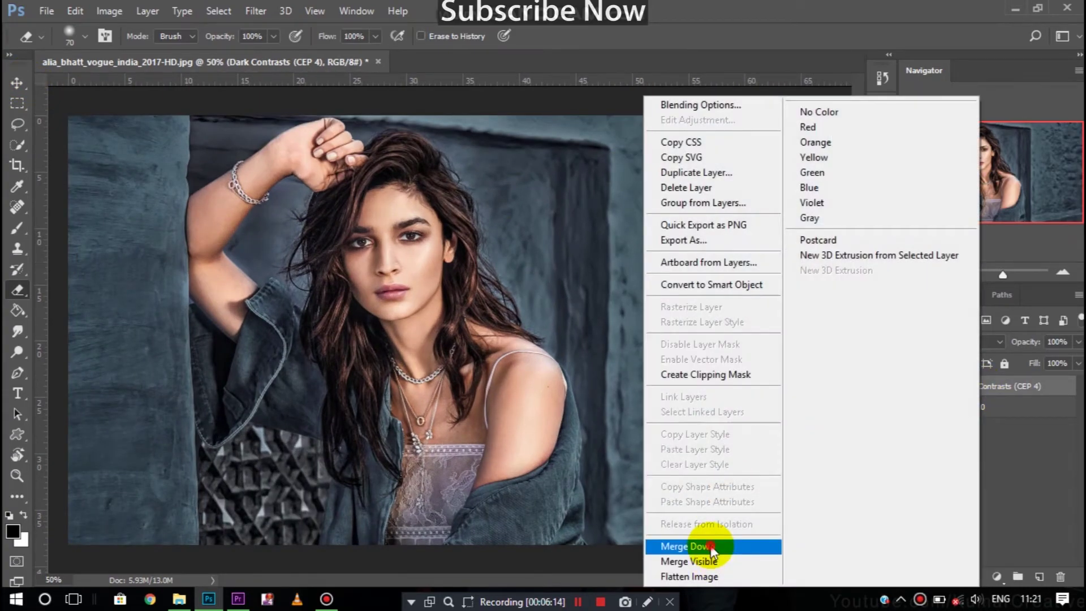
{"action": "left_click", "coordinate": [710, 546]}
Step: Zoom to 100% on the face and hand and pick the Smudge tool with a 70 px brush
{"action": "key", "text": "ctrl+plus"}
{"action": "key", "text": "ctrl+plus"}
{"action": "key", "text": "h"}
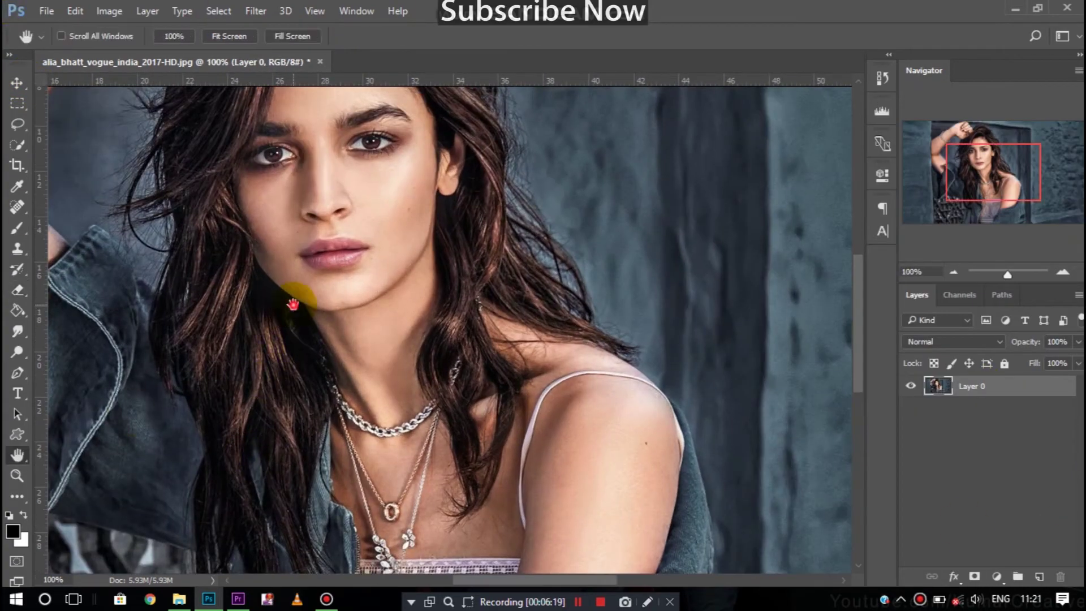
{"action": "left_click_drag", "start_coordinate": [292, 304], "coordinate": [480, 440]}
{"action": "left_click", "coordinate": [17, 330]}
{"action": "left_click", "coordinate": [86, 36]}
{"action": "left_click", "coordinate": [181, 151]}
Step: Set the Smudge tool to the 104 brush preset at 12% strength
{"action": "left_click_drag", "start_coordinate": [227, 277], "coordinate": [208, 461]}
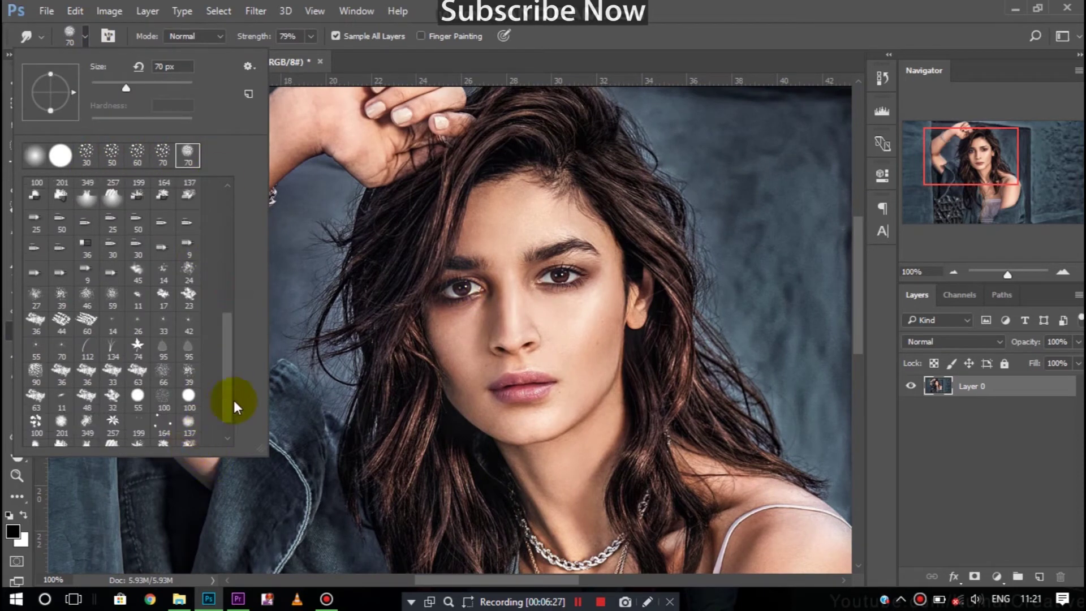
{"action": "scroll", "coordinate": [215, 400], "scroll_direction": "down", "scroll_amount": 5}
{"action": "left_click", "coordinate": [188, 406]}
{"action": "left_click", "coordinate": [83, 38]}
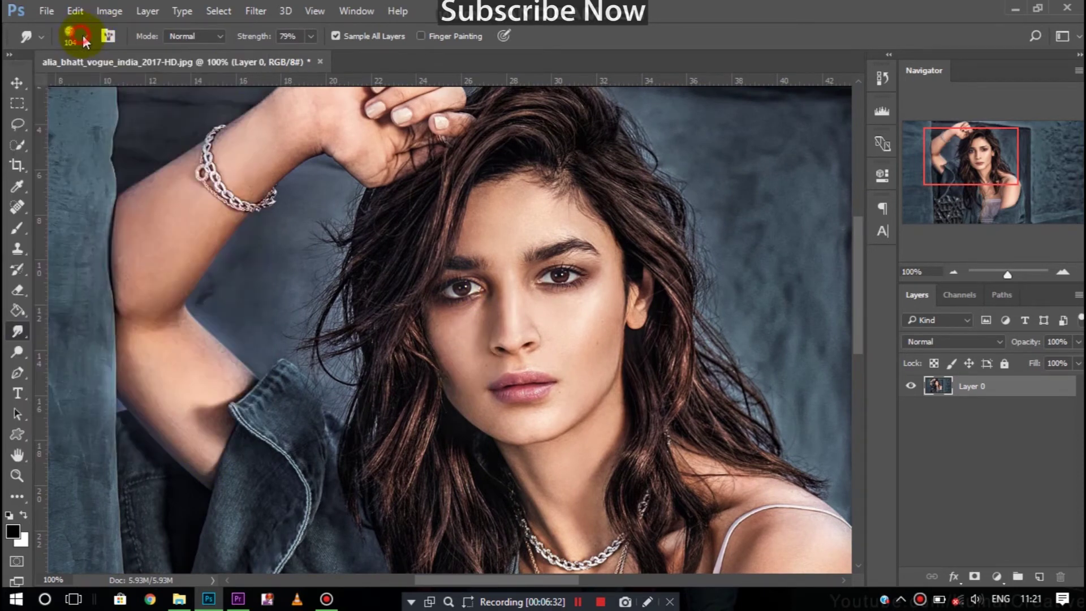
{"action": "type", "text": "12"}
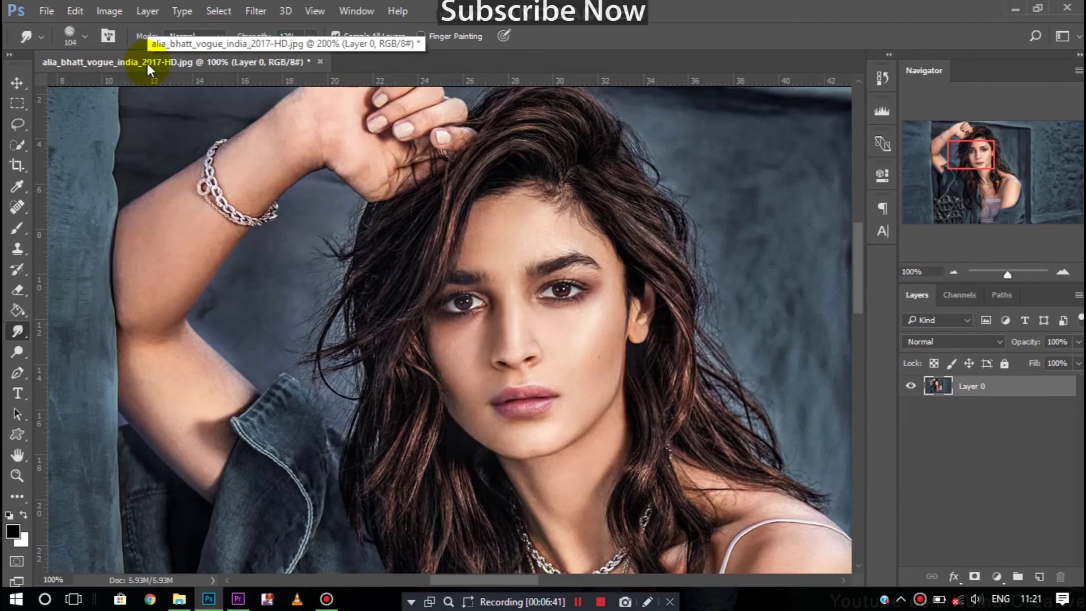
{"action": "key", "text": "bracketleft"}
{"action": "key", "text": "bracketleft"}
{"action": "key", "text": "bracketleft"}
Step: Smudge the forehead and cheek skin smooth with a 35 px brush
{"action": "left_click_drag", "start_coordinate": [507, 233], "coordinate": [497, 229]}
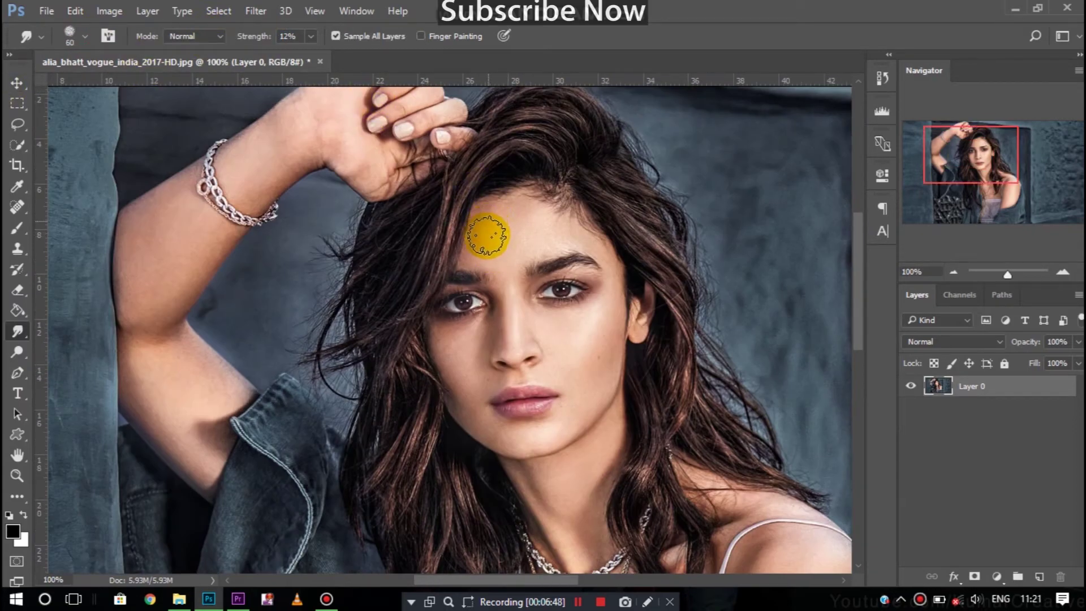
{"action": "key", "text": "bracketleft"}
{"action": "key", "text": "bracketleft"}
{"action": "key", "text": "bracketleft"}
{"action": "mouse_move", "coordinate": [491, 211]}
{"action": "left_mouse_down"}
{"action": "mouse_move", "coordinate": [514, 215]}
{"action": "mouse_move", "coordinate": [487, 256]}
{"action": "mouse_move", "coordinate": [539, 227]}
{"action": "mouse_move", "coordinate": [570, 230]}
{"action": "mouse_move", "coordinate": [575, 245]}
{"action": "left_mouse_up"}
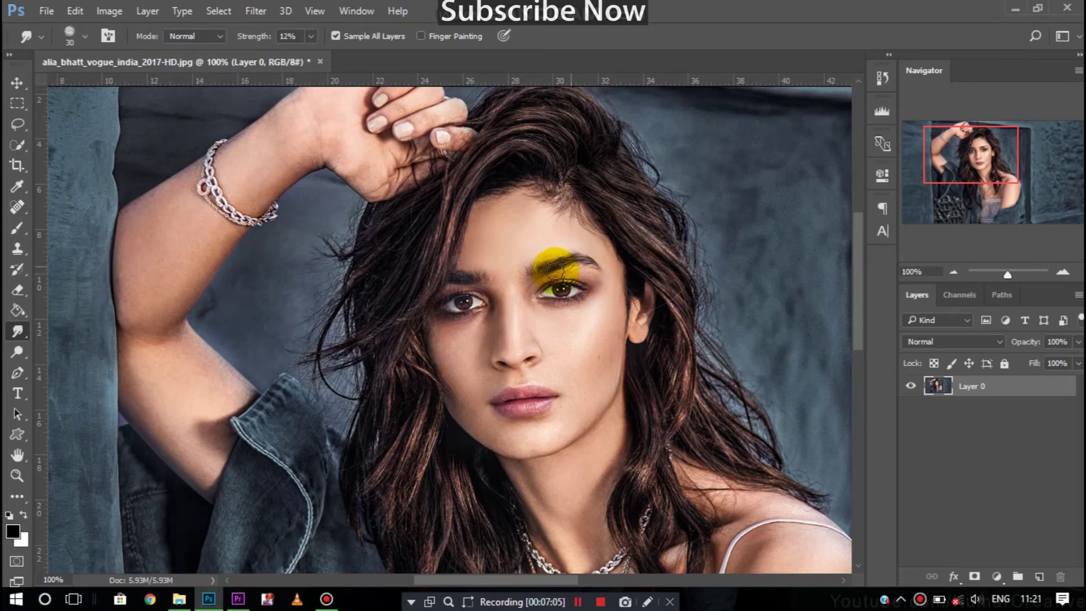
{"action": "mouse_move", "coordinate": [557, 330]}
{"action": "left_mouse_down"}
{"action": "mouse_move", "coordinate": [602, 320]}
{"action": "mouse_move", "coordinate": [604, 358]}
{"action": "mouse_move", "coordinate": [572, 370]}
{"action": "mouse_move", "coordinate": [468, 356]}
{"action": "left_mouse_up"}
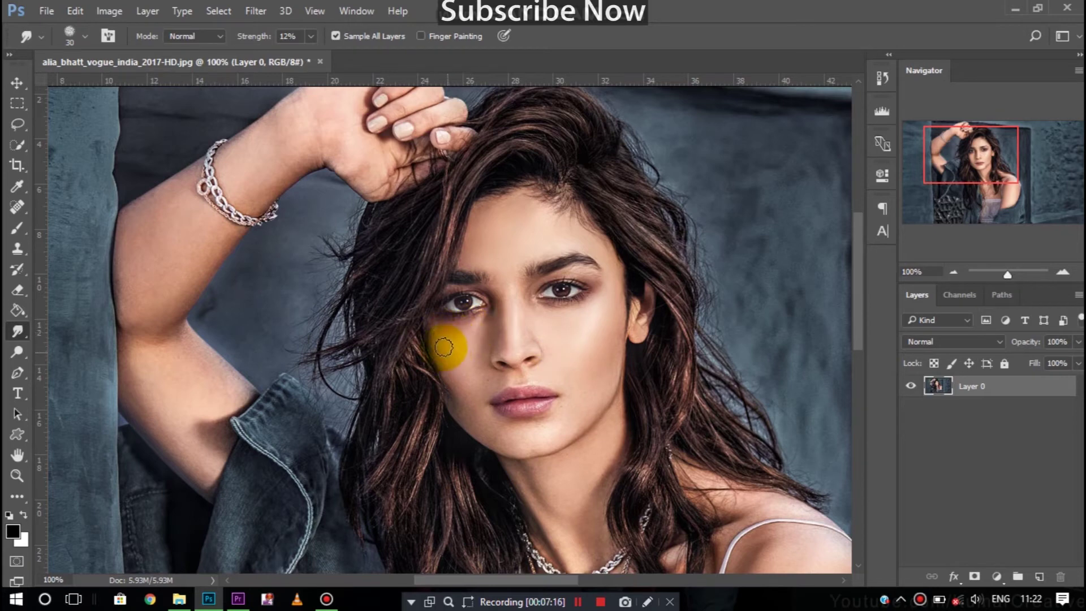
{"action": "mouse_move", "coordinate": [479, 340]}
{"action": "left_mouse_down"}
{"action": "mouse_move", "coordinate": [462, 374]}
{"action": "mouse_move", "coordinate": [497, 328]}
{"action": "mouse_move", "coordinate": [485, 384]}
{"action": "left_mouse_up"}
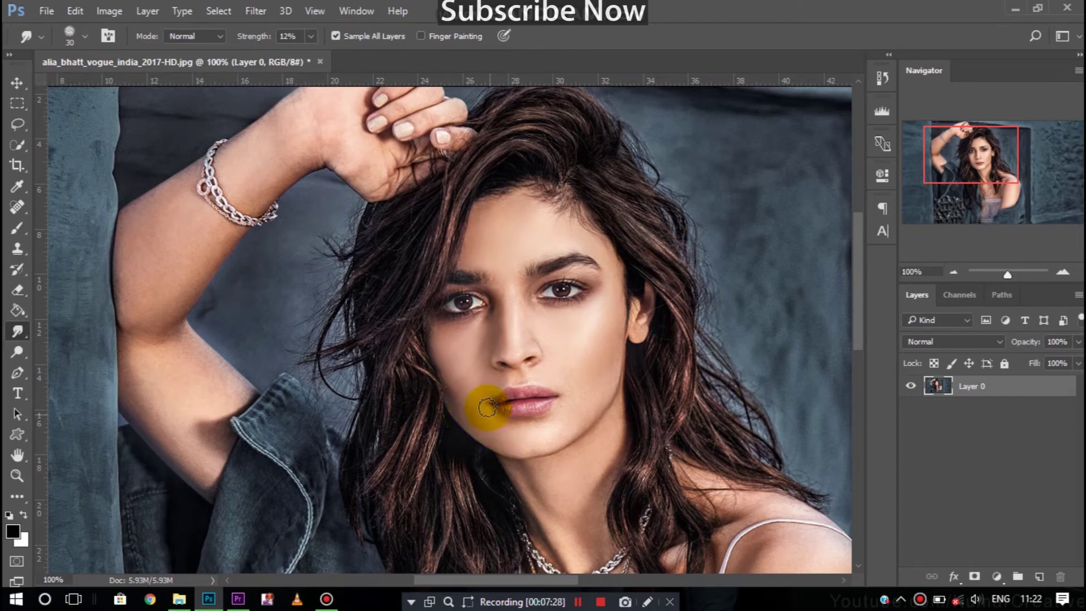
Step: Smooth the skin between chin and lips and across the wrist with a larger brush
{"action": "mouse_move", "coordinate": [531, 435]}
{"action": "left_mouse_down"}
{"action": "mouse_move", "coordinate": [553, 412]}
{"action": "mouse_move", "coordinate": [514, 403]}
{"action": "mouse_move", "coordinate": [605, 400]}
{"action": "mouse_move", "coordinate": [588, 381]}
{"action": "mouse_move", "coordinate": [599, 346]}
{"action": "mouse_move", "coordinate": [604, 431]}
{"action": "mouse_move", "coordinate": [533, 470]}
{"action": "mouse_move", "coordinate": [574, 496]}
{"action": "mouse_move", "coordinate": [654, 307]}
{"action": "left_mouse_up"}
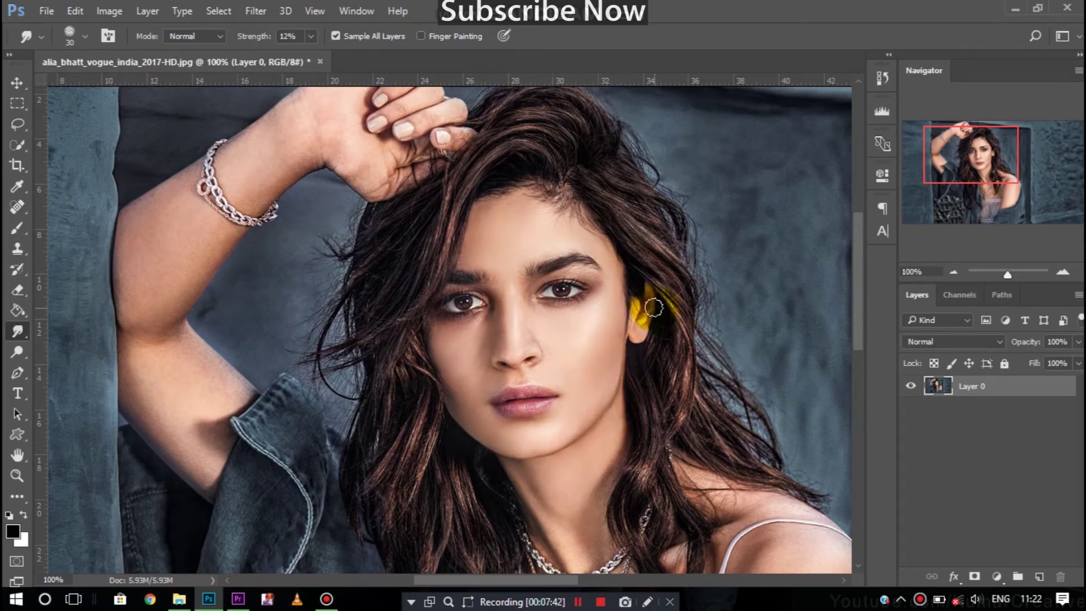
{"action": "scroll", "coordinate": [315, 158], "scroll_direction": "up", "scroll_amount": 2}
{"action": "key", "text": "bracketright"}
{"action": "key", "text": "bracketright"}
{"action": "key", "text": "bracketright"}
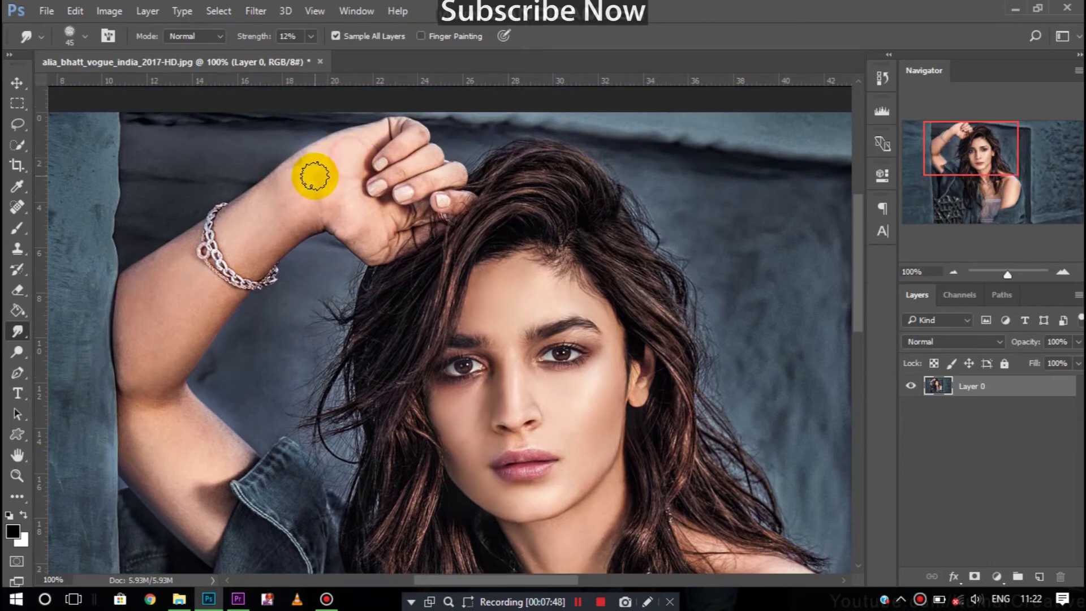
{"action": "left_click_drag", "start_coordinate": [280, 187], "coordinate": [287, 221]}
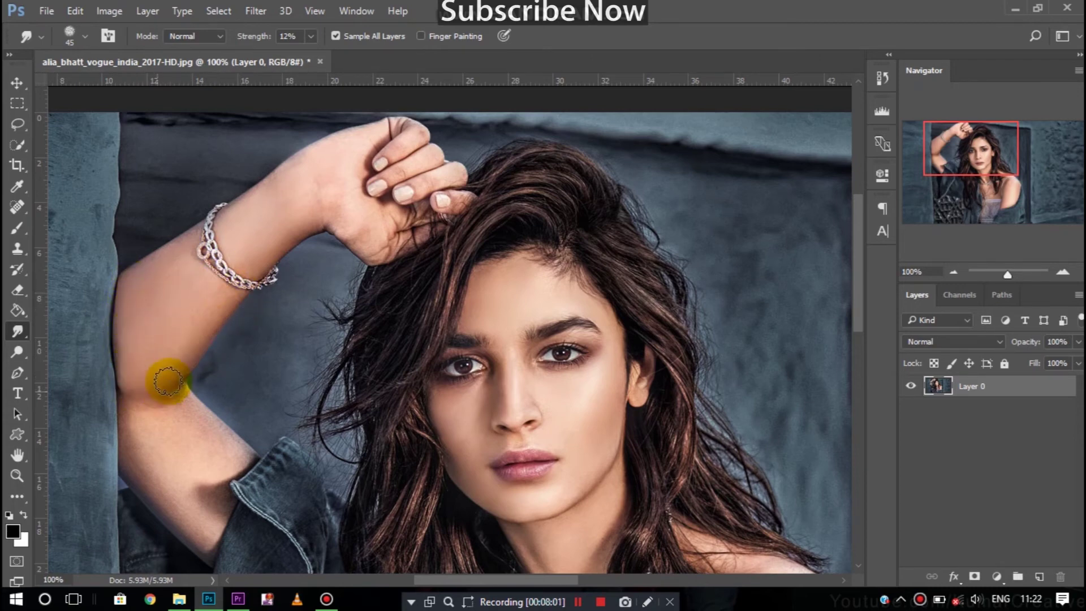
{"action": "scroll", "coordinate": [164, 368], "scroll_direction": "down", "scroll_amount": 2}
{"action": "scroll", "coordinate": [164, 368], "scroll_direction": "down", "scroll_amount": 1}
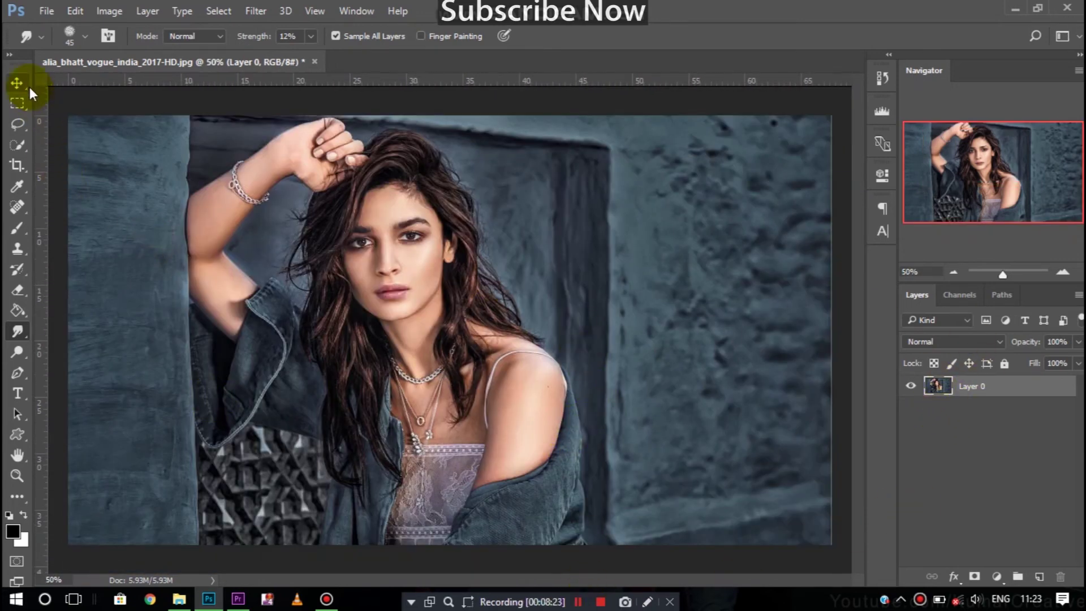
Step: Add a Color Balance adjustment with Cyan -39, Magenta -8, Yellow -14
{"action": "left_click", "coordinate": [27, 85]}
{"action": "left_click", "coordinate": [996, 576]}
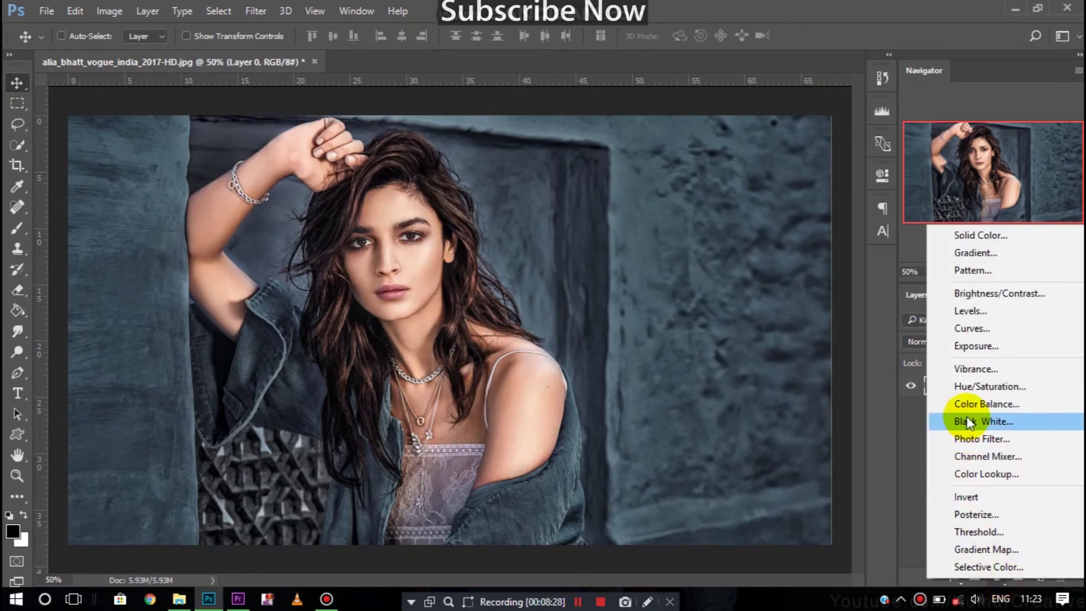
{"action": "left_click", "coordinate": [1012, 403]}
{"action": "mouse_move", "coordinate": [743, 257]}
{"action": "left_mouse_down"}
{"action": "mouse_move", "coordinate": [719, 255]}
{"action": "mouse_move", "coordinate": [754, 282]}
{"action": "left_mouse_up"}
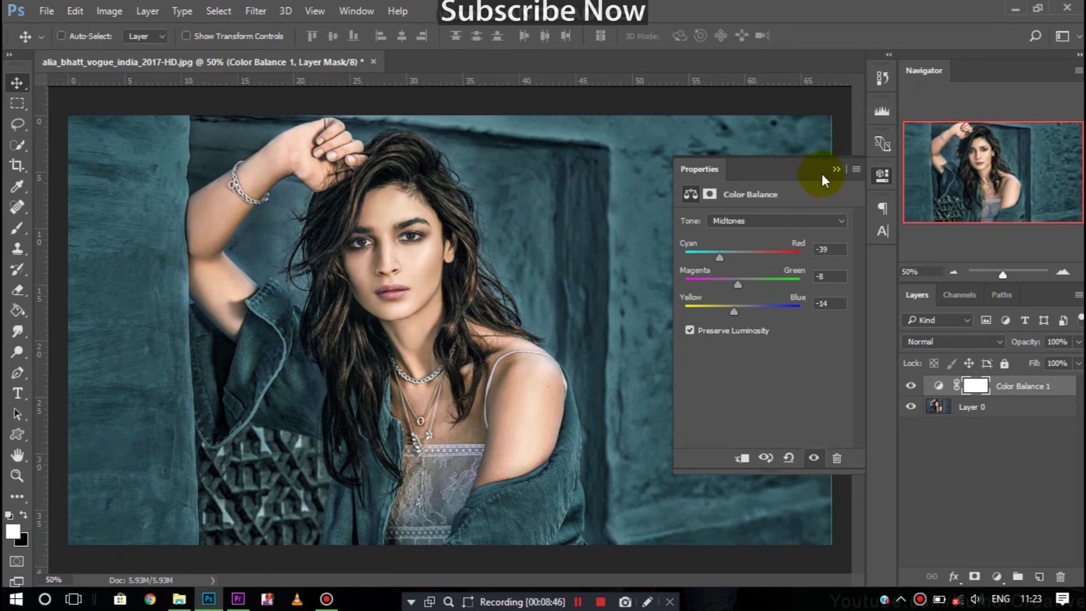
{"action": "left_click", "coordinate": [835, 169]}
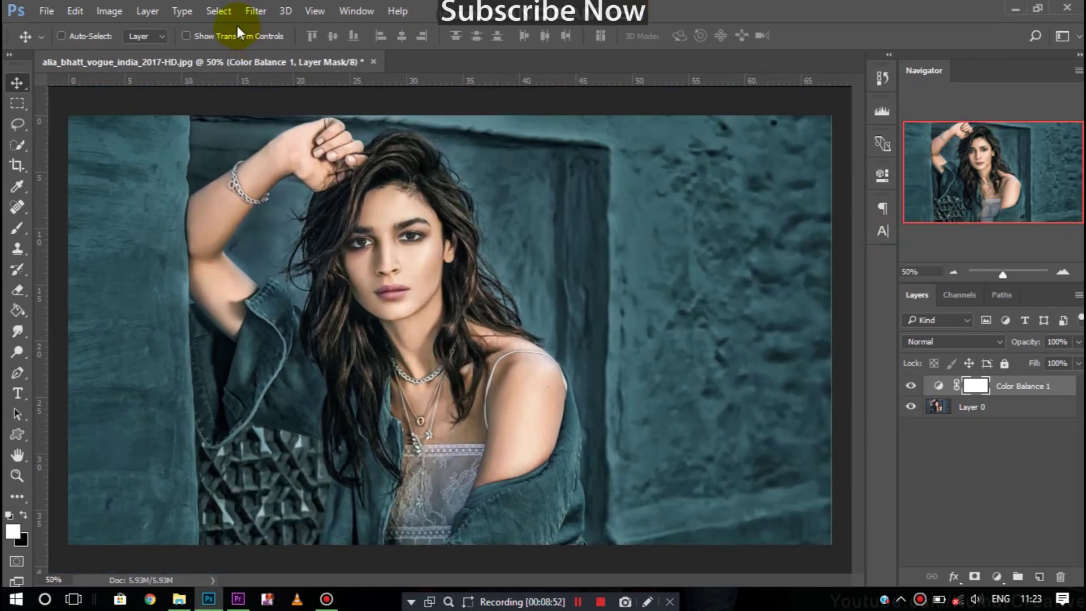
{"action": "left_click", "coordinate": [256, 11]}
{"action": "left_click", "coordinate": [1040, 408]}
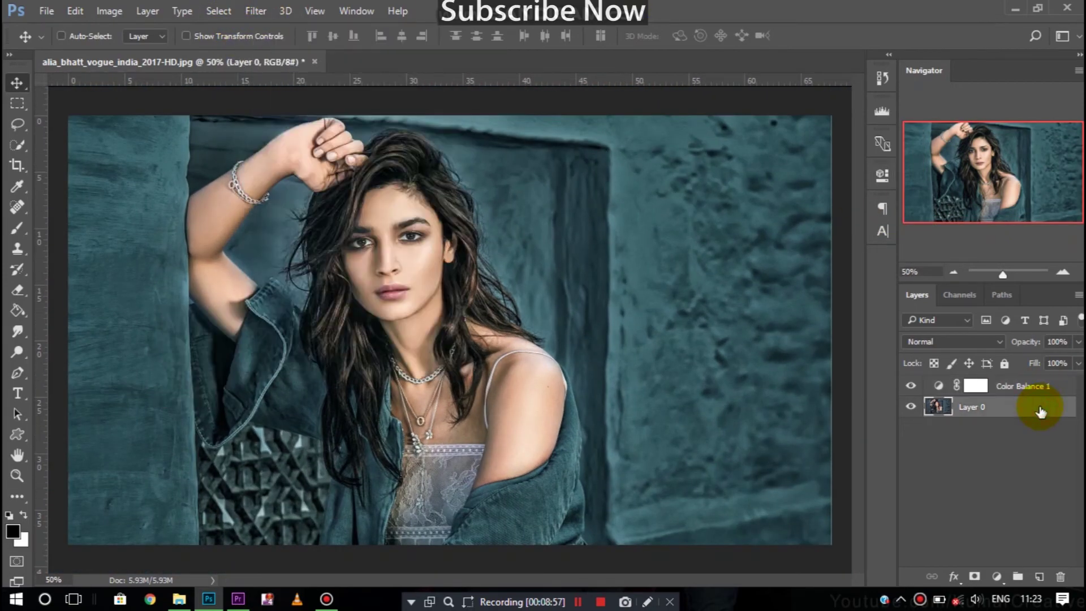
Step: Add an Exposure adjustment layer set to -0.17
{"action": "left_click", "coordinate": [996, 576]}
{"action": "left_click", "coordinate": [984, 344]}
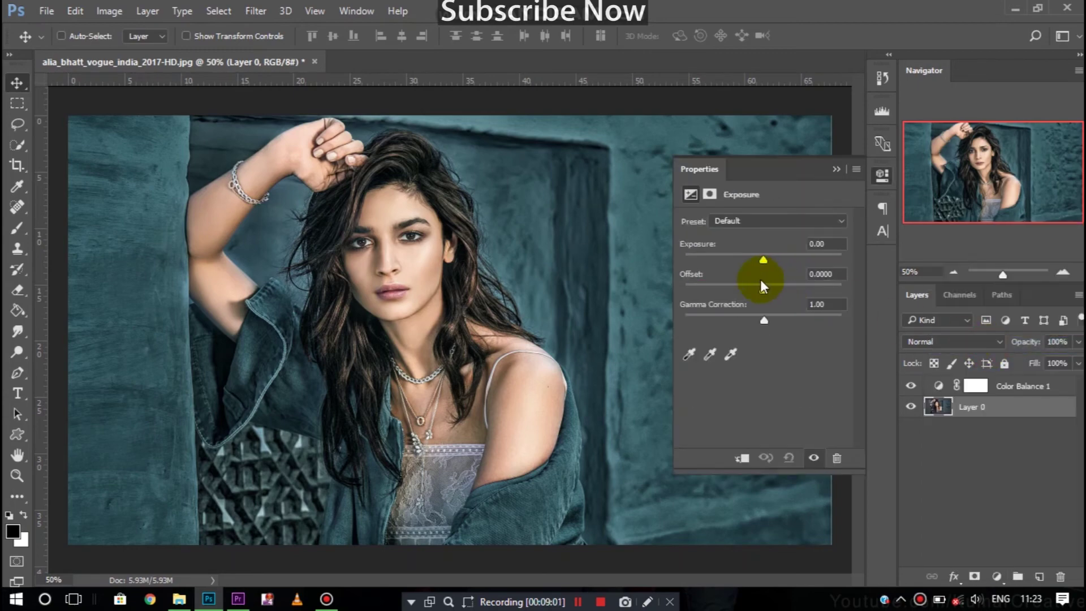
{"action": "left_click_drag", "start_coordinate": [764, 259], "coordinate": [761, 288]}
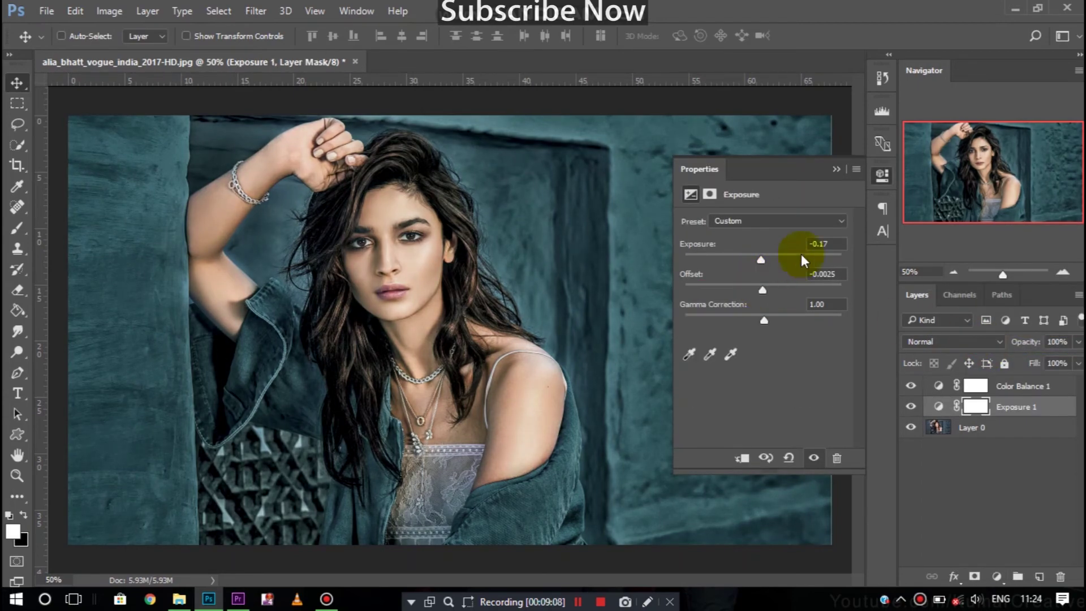
{"action": "left_click", "coordinate": [835, 170]}
{"action": "left_click", "coordinate": [999, 429]}
Step: Add a Vibrance adjustment layer raised to +3
{"action": "left_click", "coordinate": [996, 576]}
{"action": "left_click", "coordinate": [956, 360]}
{"action": "mouse_move", "coordinate": [761, 233]}
{"action": "left_mouse_down"}
{"action": "mouse_move", "coordinate": [775, 263]}
{"action": "mouse_move", "coordinate": [766, 265]}
{"action": "left_mouse_up"}
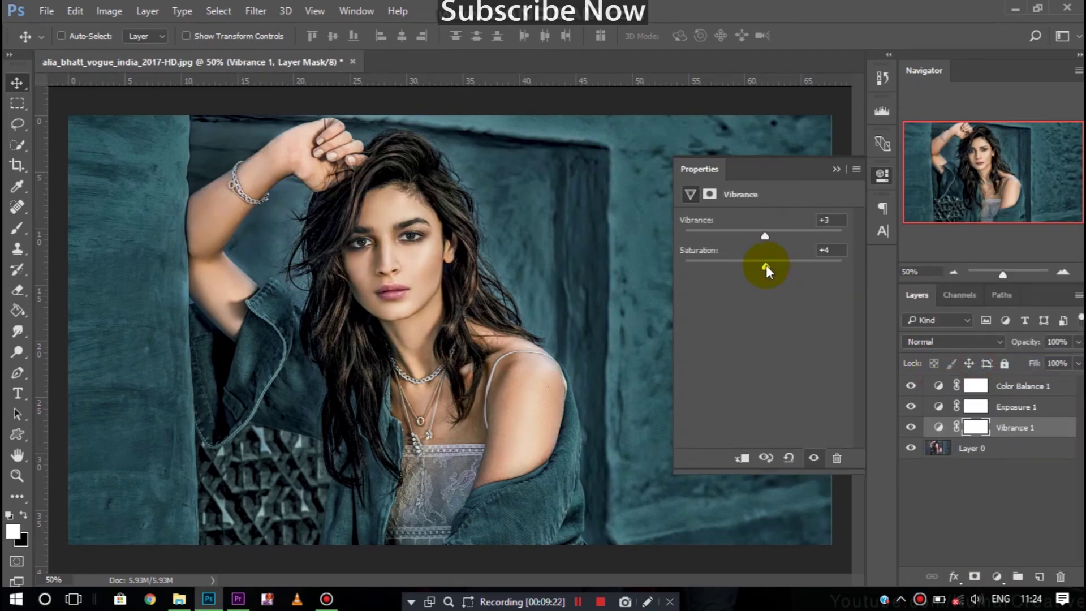
{"action": "left_click", "coordinate": [838, 168]}
Step: Select all layers and merge them into Color Balance 1
{"action": "left_click", "coordinate": [972, 448], "text": "shift"}
{"action": "left_click", "coordinate": [1006, 385], "text": "shift"}
{"action": "right_click", "coordinate": [1007, 385]}
{"action": "left_click", "coordinate": [760, 558]}
{"action": "left_click", "coordinate": [578, 604]}
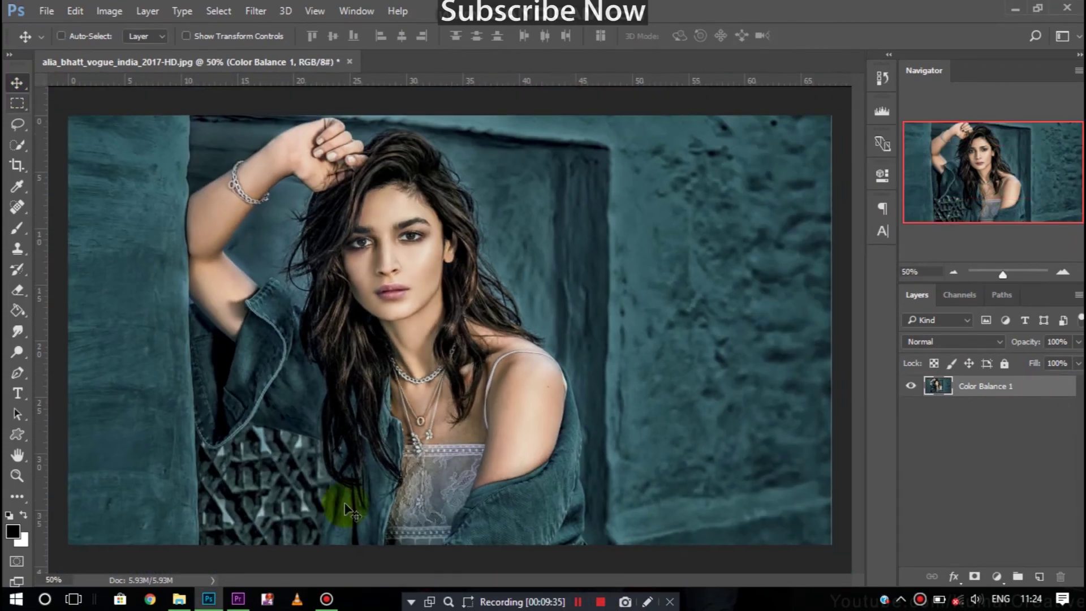
{"action": "left_click", "coordinate": [974, 576]}
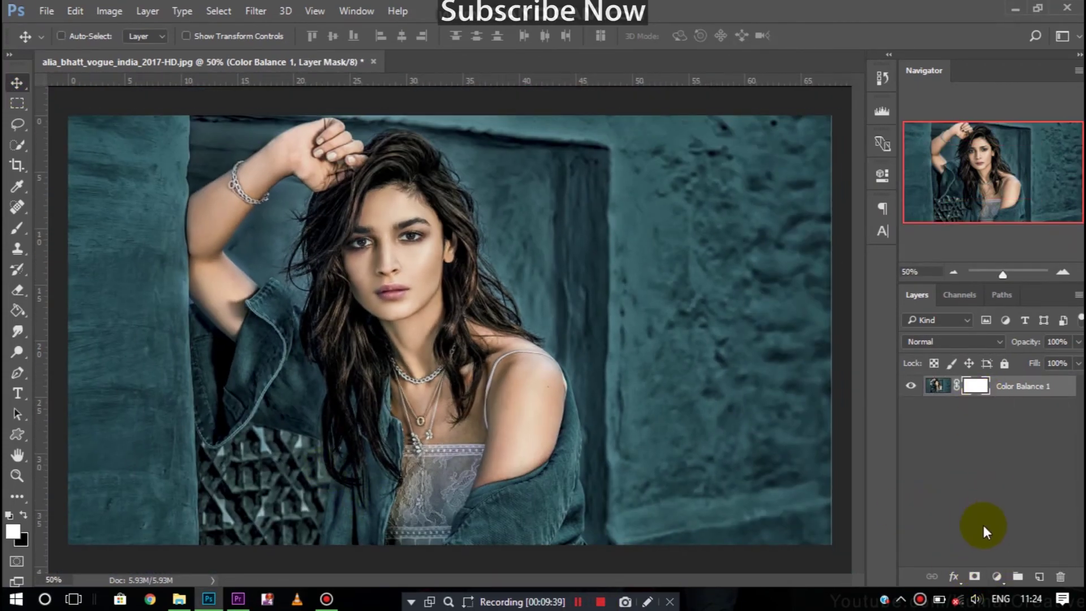
{"action": "key", "text": "ctrl+z"}
{"action": "left_click", "coordinate": [999, 576]}
Step: Add a Gradient fill layer using the Neutral Density gradient preset
{"action": "left_click", "coordinate": [1005, 251]}
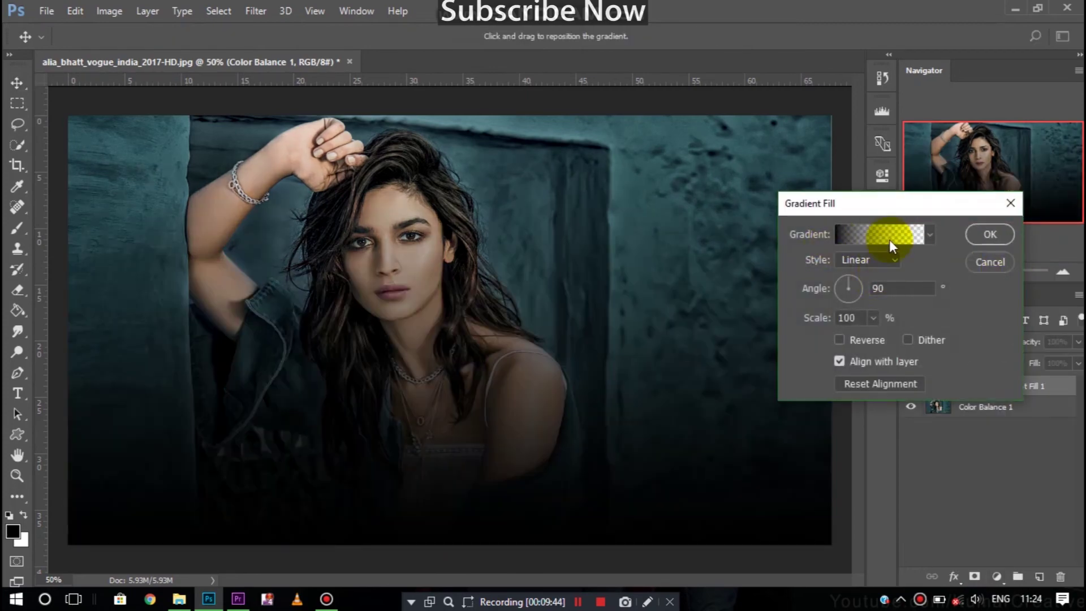
{"action": "left_click", "coordinate": [884, 249]}
{"action": "left_click", "coordinate": [551, 146]}
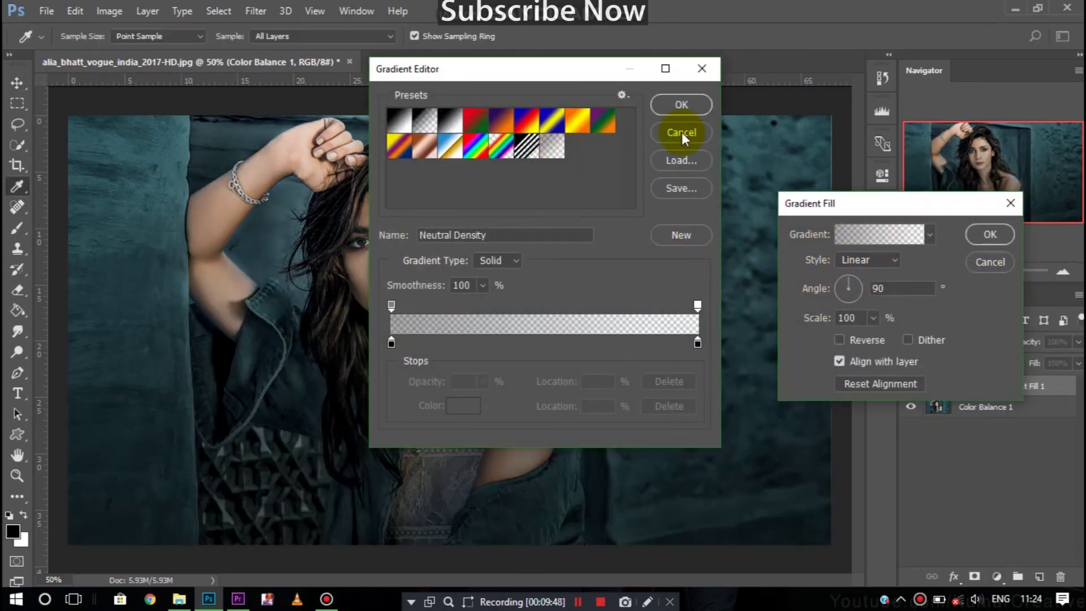
{"action": "left_click", "coordinate": [682, 105]}
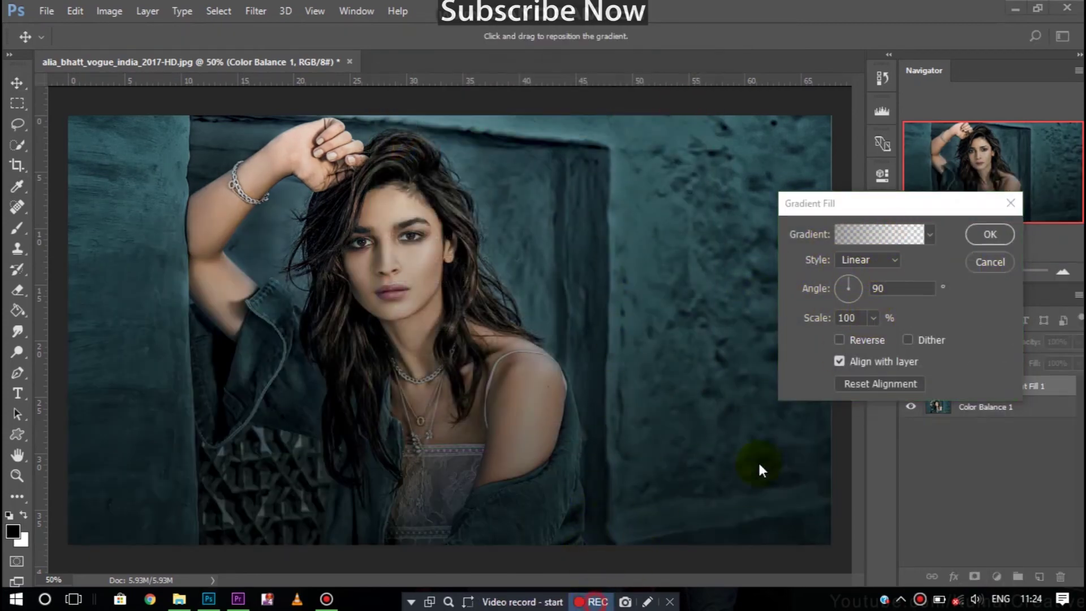
Step: Make the gradient radial and reversed at 239% scale, nudging its centre up-left, and apply it
{"action": "left_click", "coordinate": [879, 259]}
{"action": "left_click", "coordinate": [871, 281]}
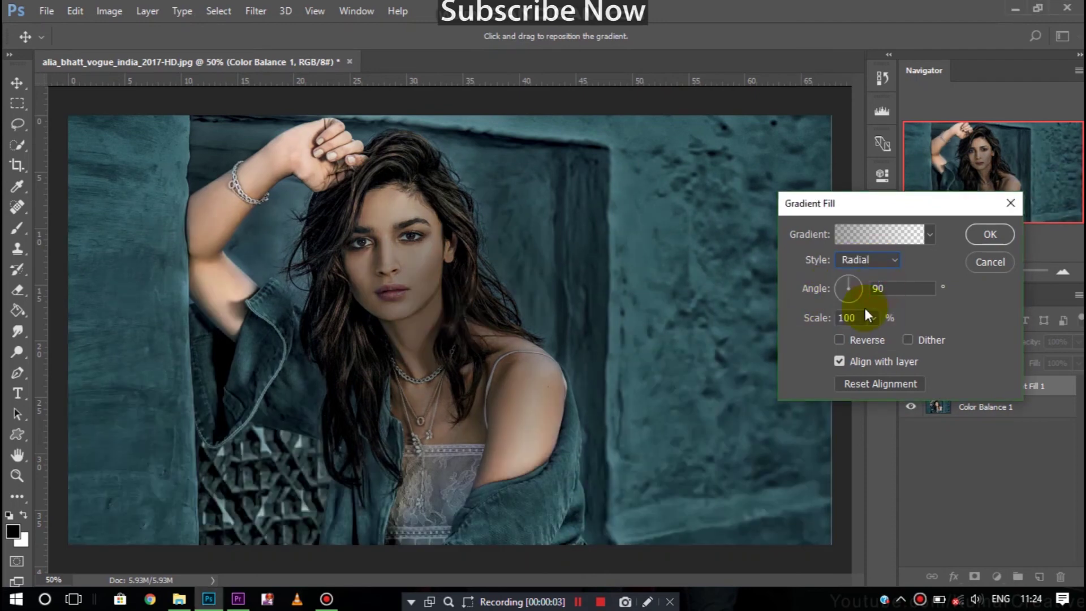
{"action": "left_click", "coordinate": [840, 339]}
{"action": "left_click_drag", "start_coordinate": [817, 318], "coordinate": [906, 321]}
{"action": "left_click_drag", "start_coordinate": [430, 350], "coordinate": [407, 304]}
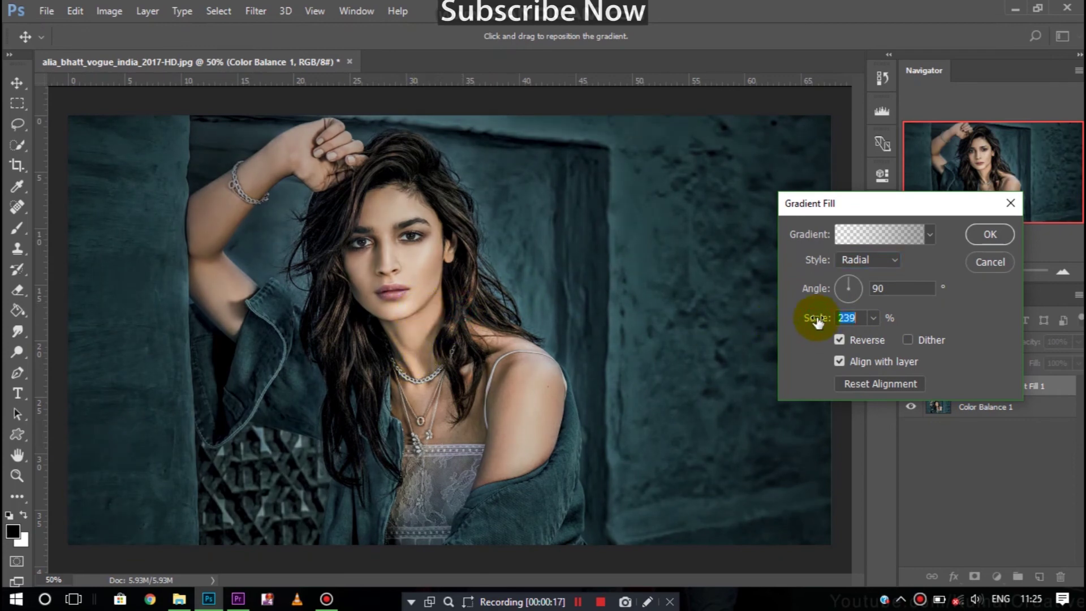
{"action": "left_click", "coordinate": [996, 235]}
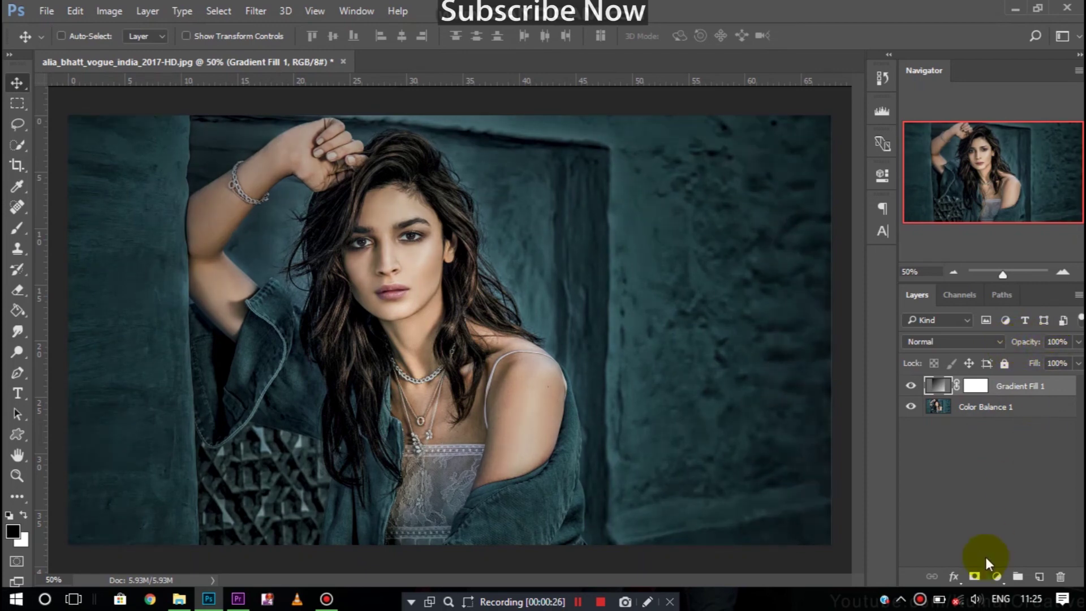
{"action": "left_click", "coordinate": [996, 577]}
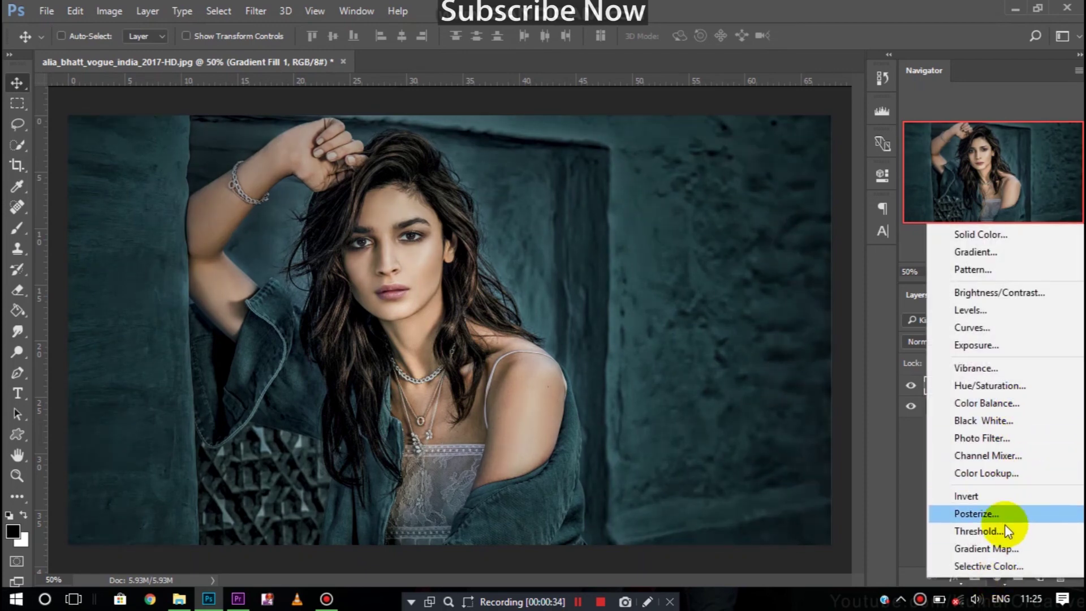
{"action": "left_click", "coordinate": [1000, 582]}
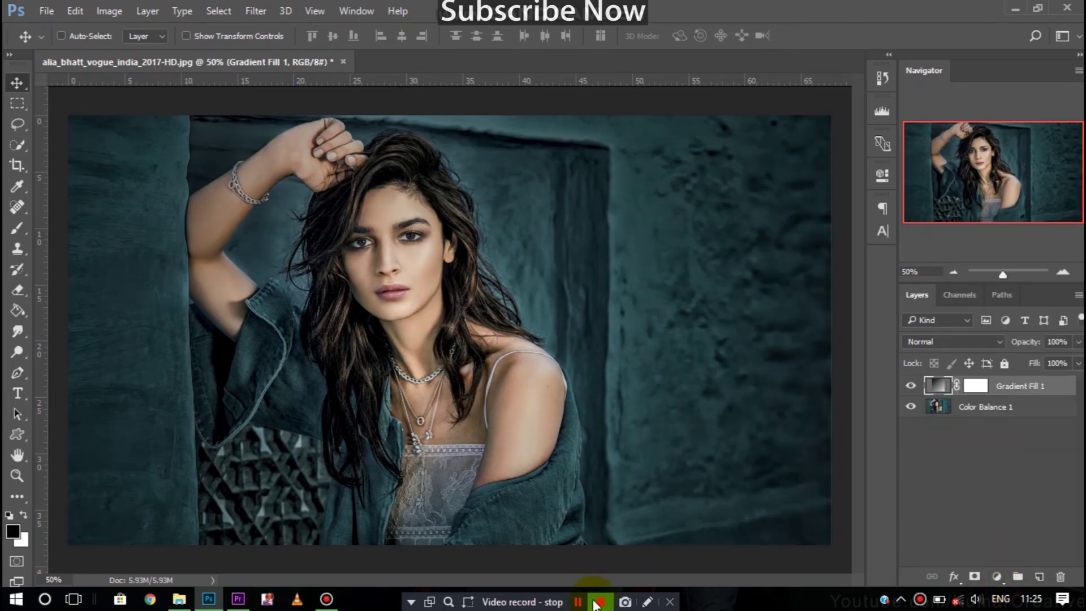